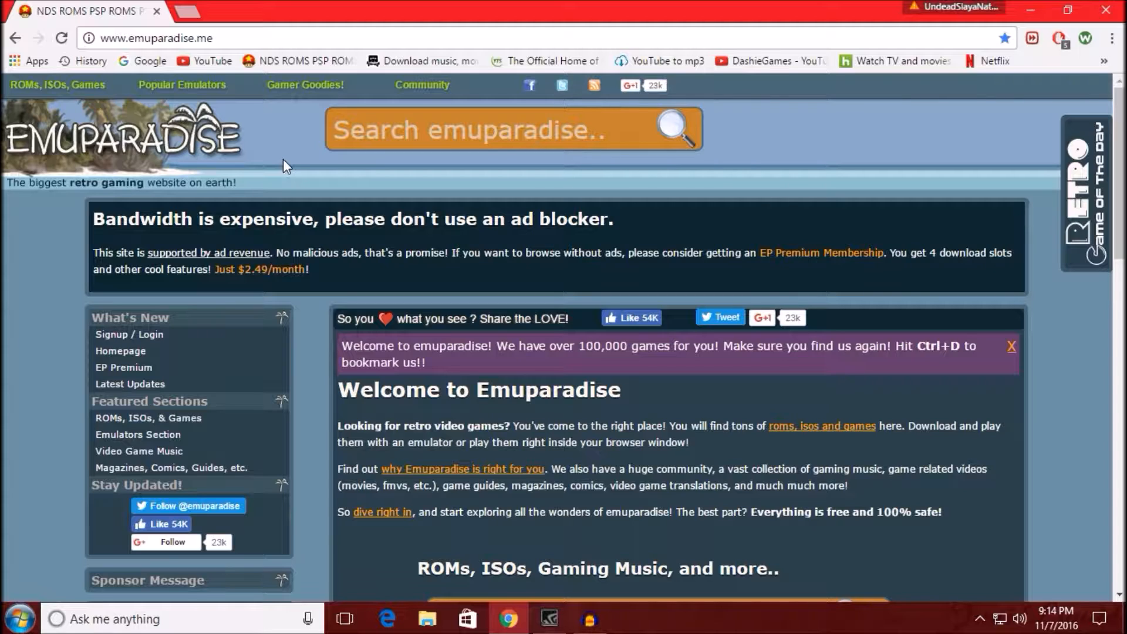
left_click(128, 38)
left_click_drag(128, 37, 238, 62)
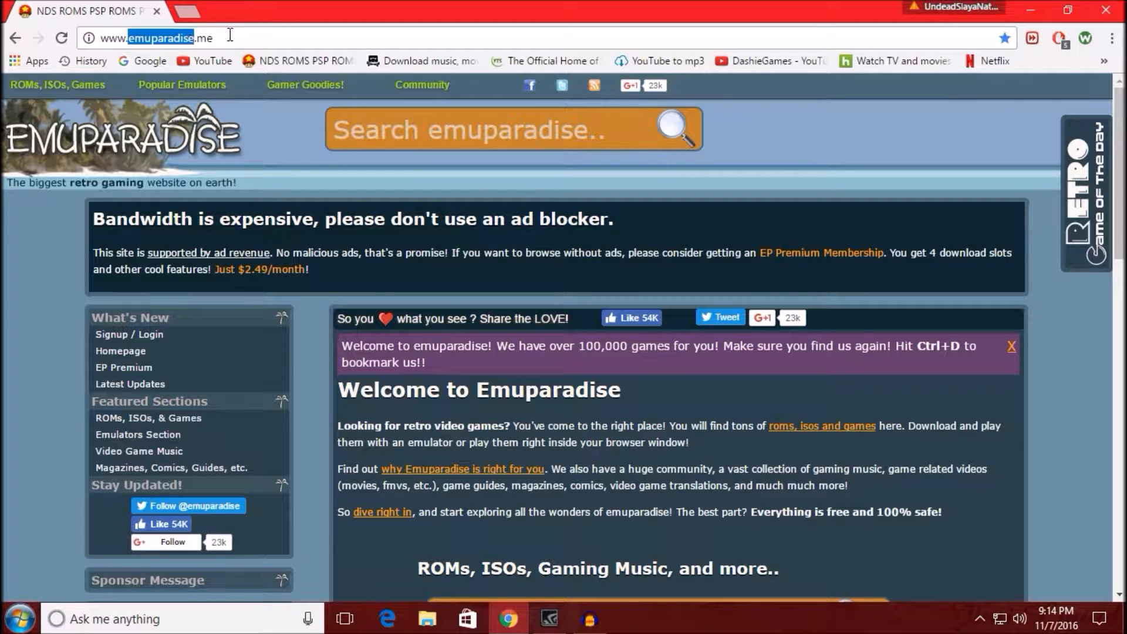
left_click(229, 35)
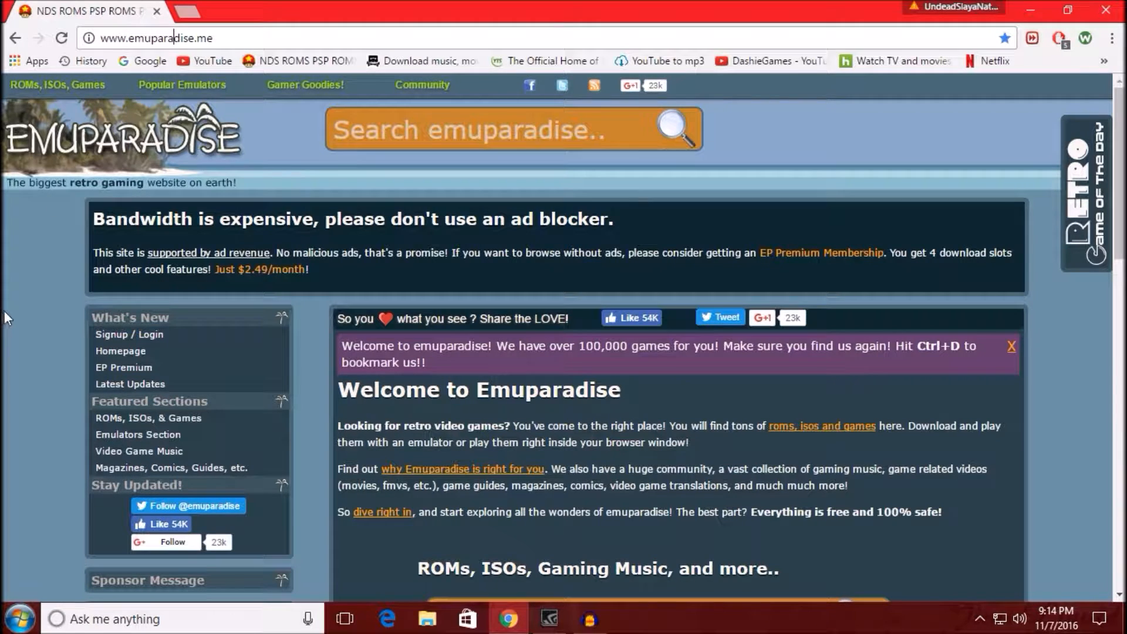
left_click(167, 40)
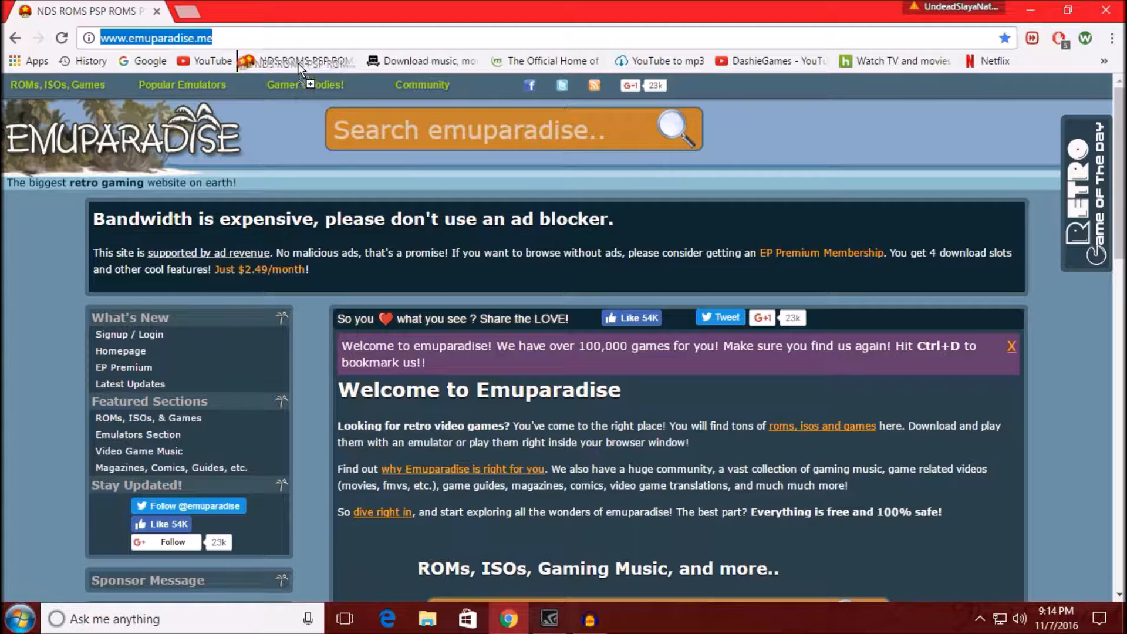
left_click(37, 389)
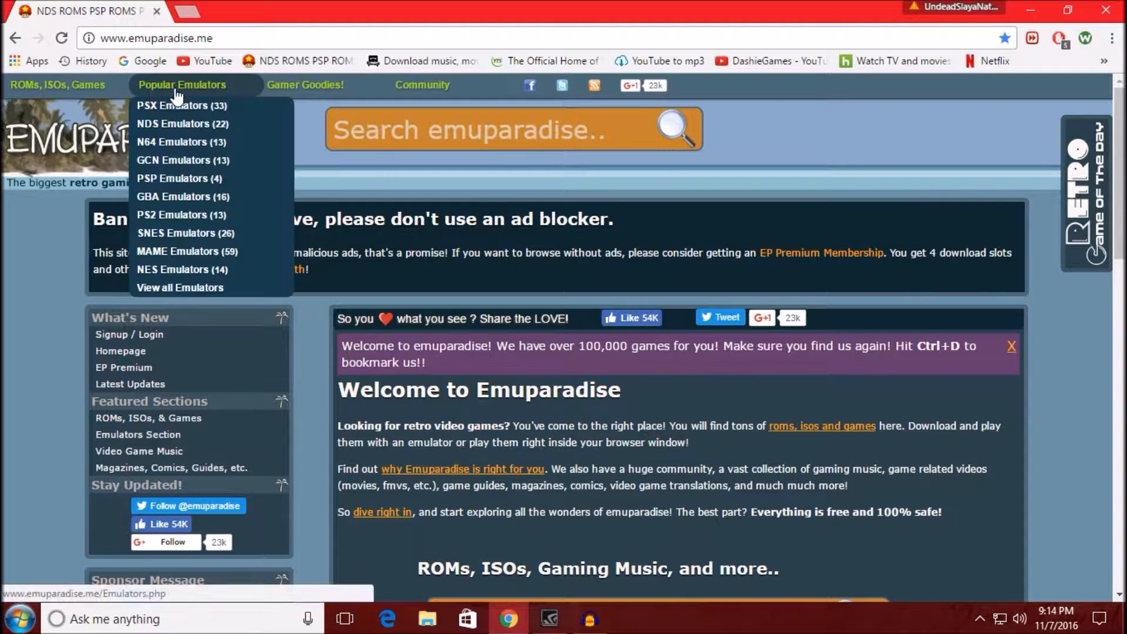
Step: Open the full list of emulators and choose the Sega Genesis - Sega Megadrive emulators
mouse_move(73, 91)
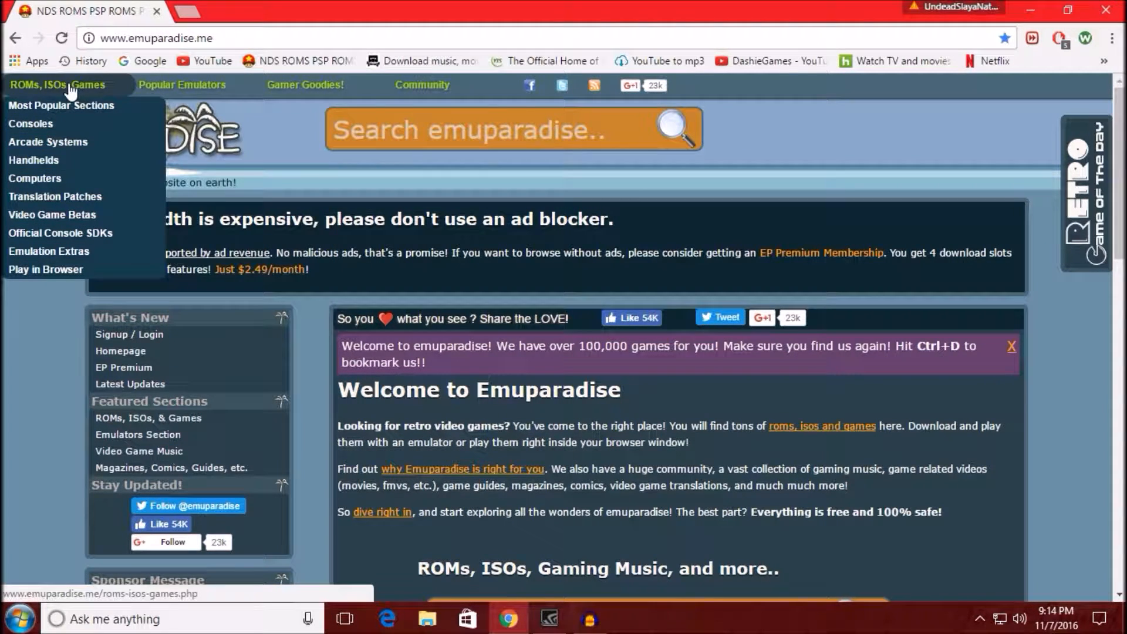
mouse_move(184, 92)
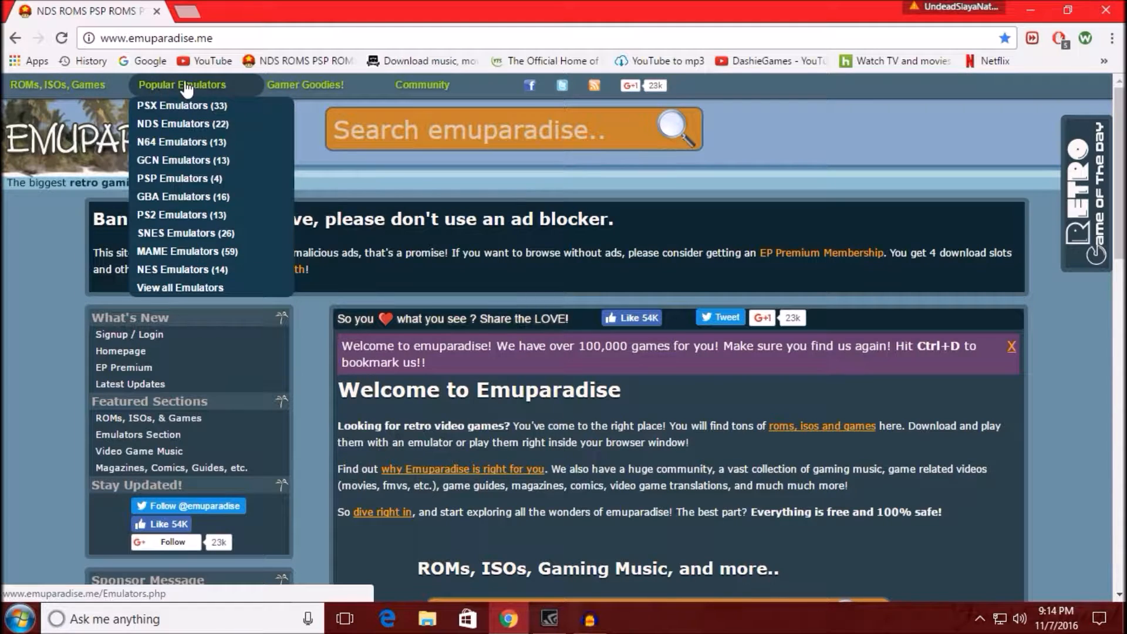
left_click(185, 287)
scroll(597, 391, "down", 8)
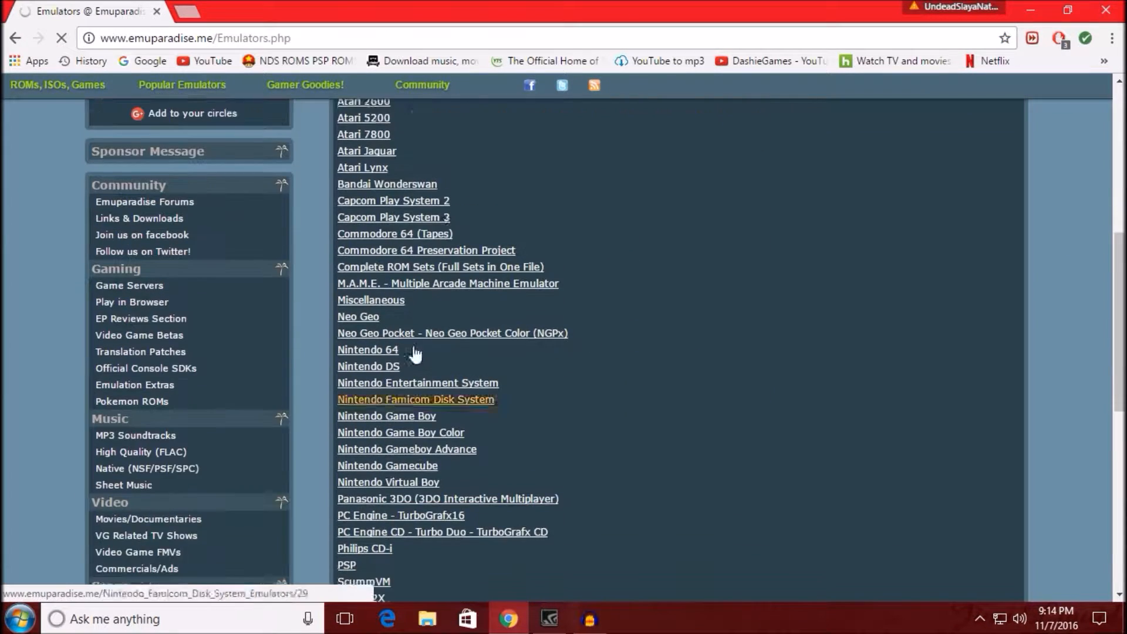
scroll(432, 374, "down", 7)
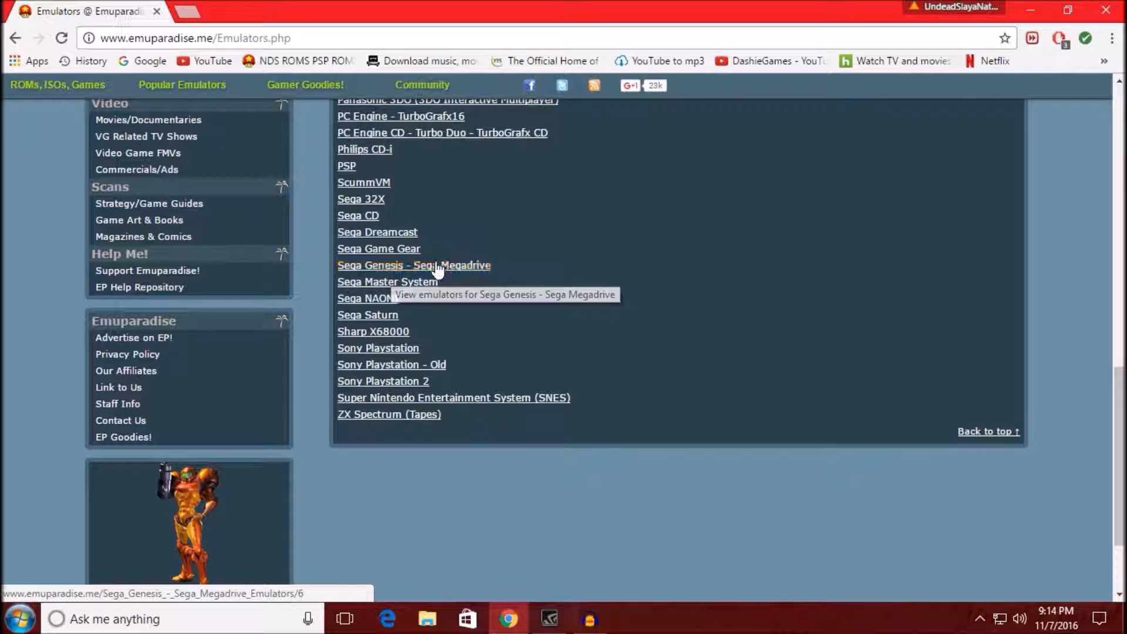
left_click(404, 267)
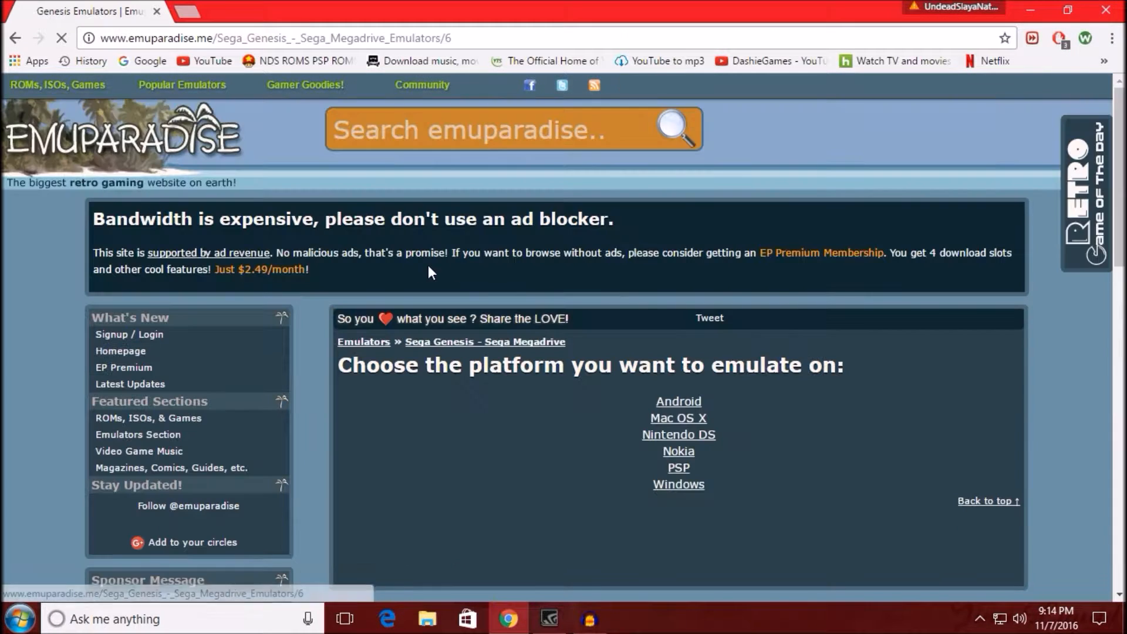
Step: Choose Windows as the platform to emulate on and download the Fusion 3.64 emulator
scroll(470, 344, "down", 1)
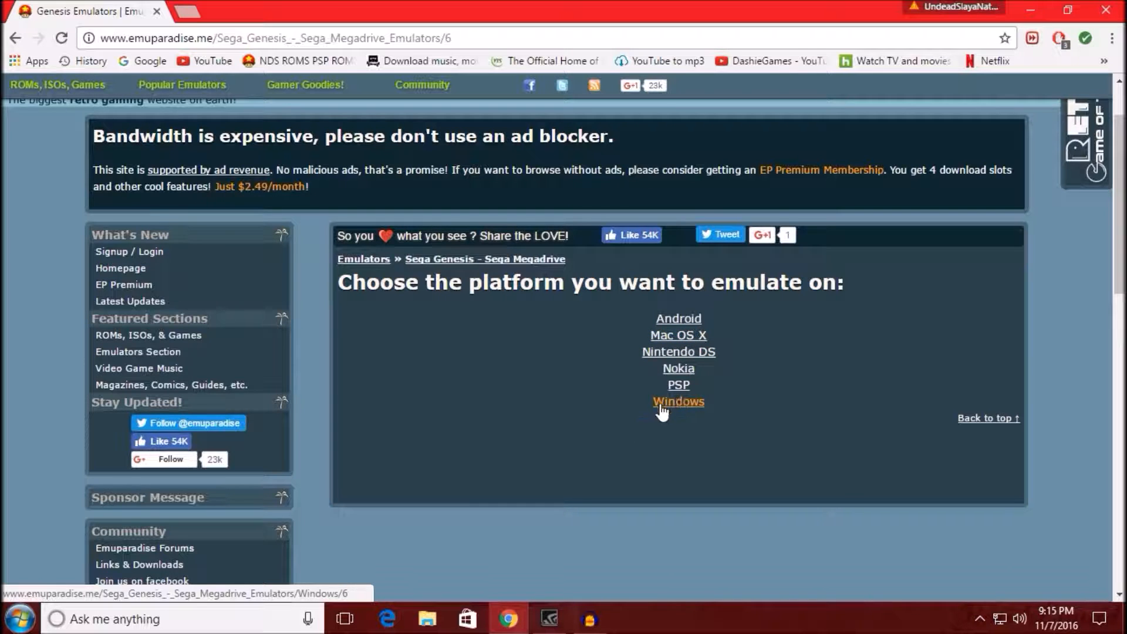
left_click(689, 405)
scroll(420, 297, "down", 3)
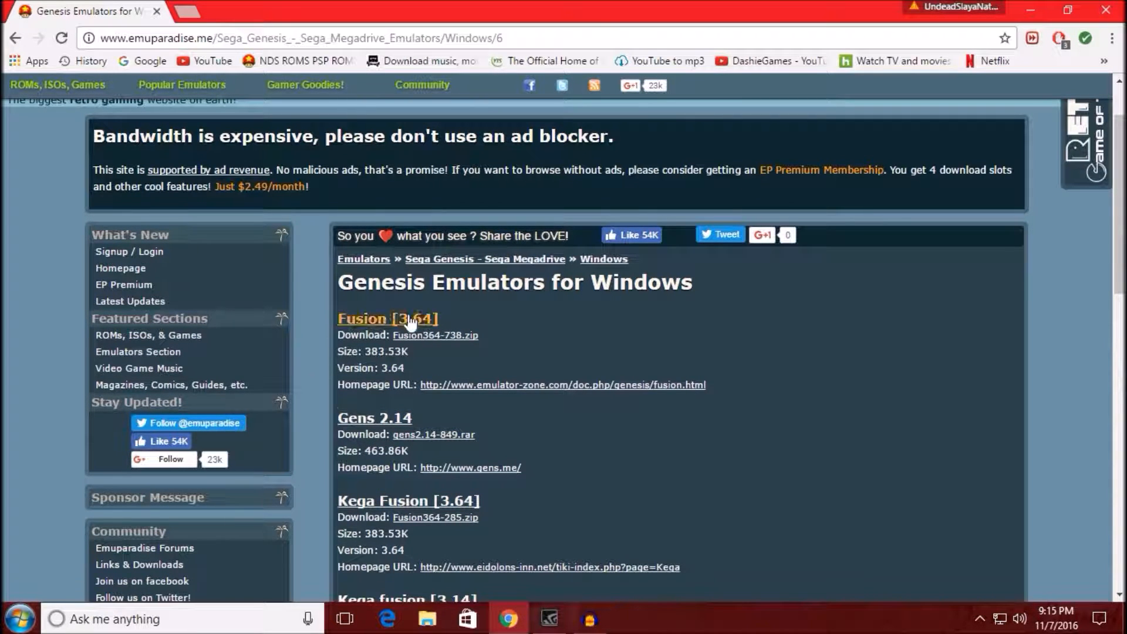
left_click(387, 320)
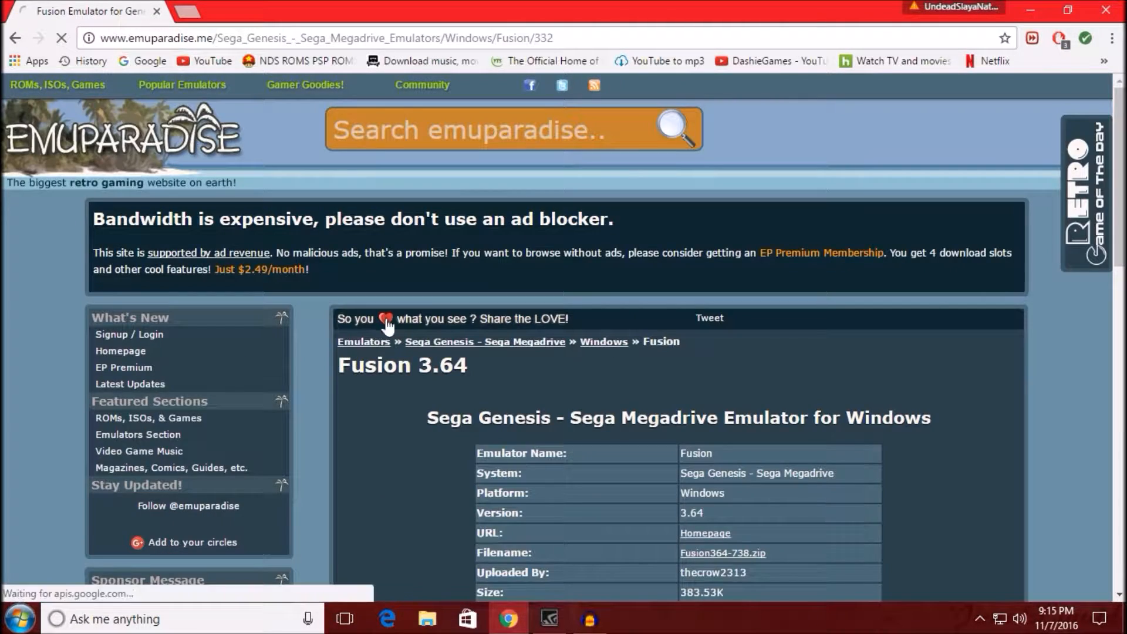
scroll(586, 382, "down", 4)
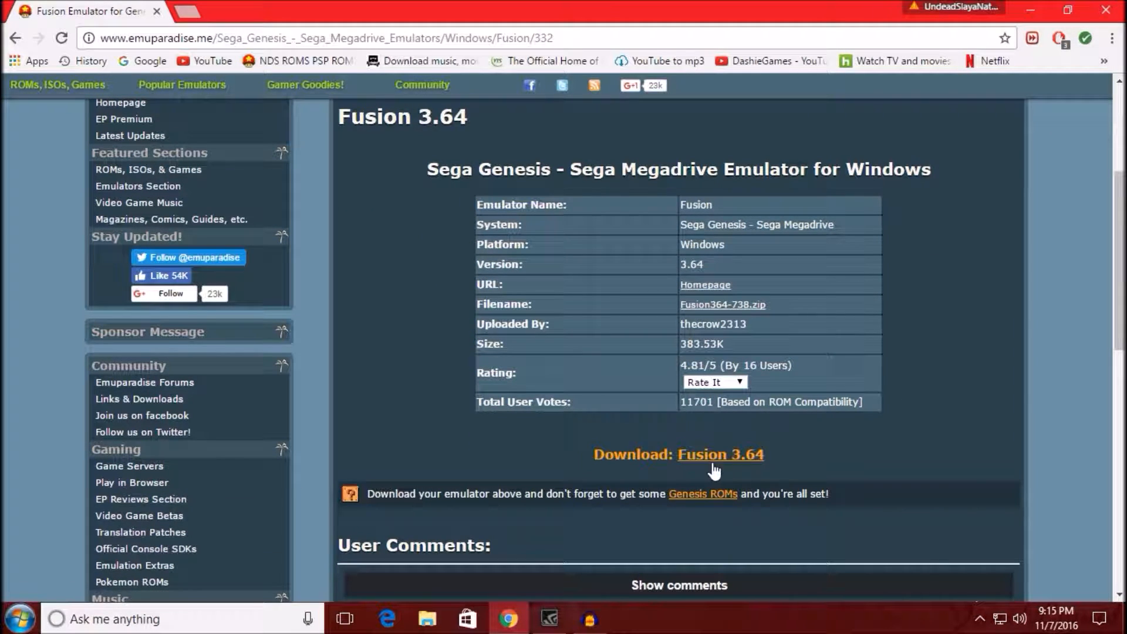
left_click(734, 458)
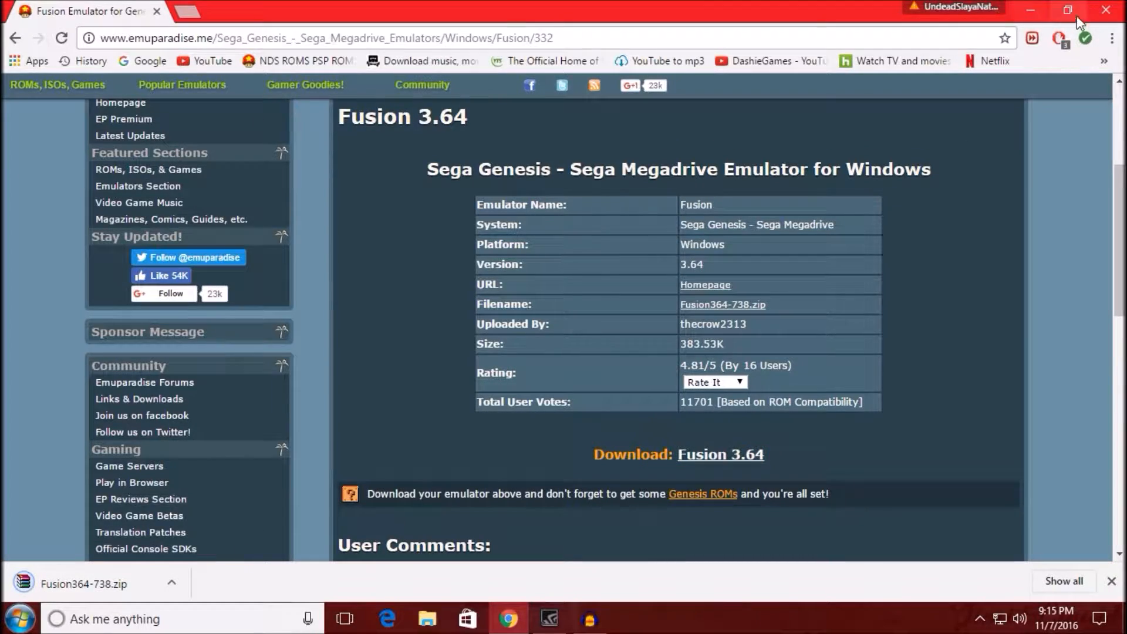
Step: Minimize the browser and show the Downloads folder in a File Explorer window on the desktop
left_click(1030, 10)
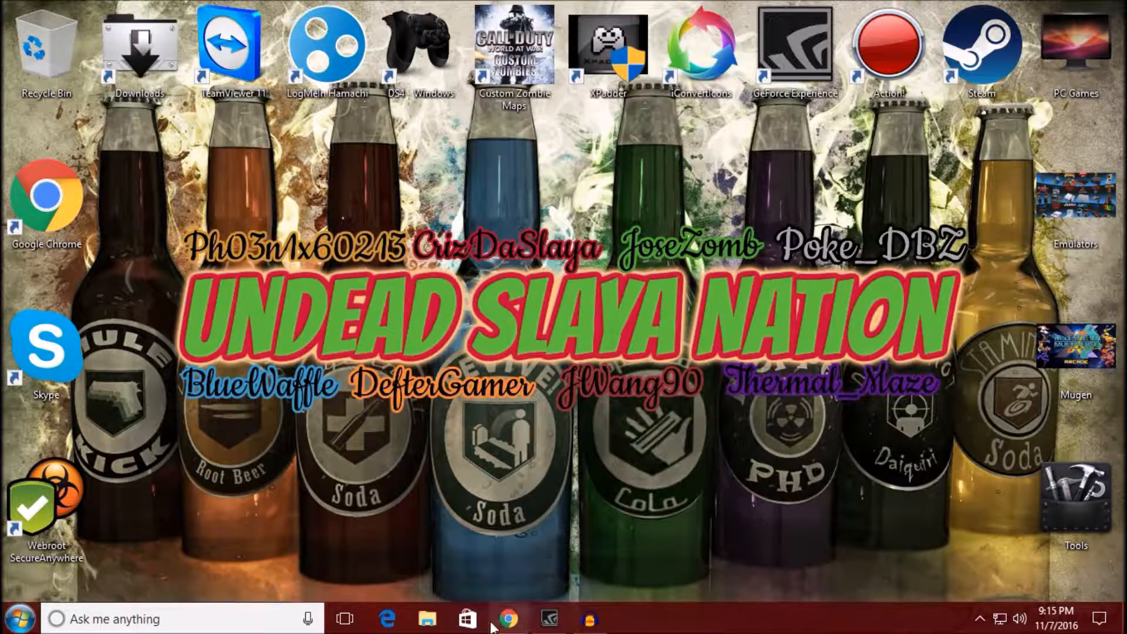
left_click(508, 619)
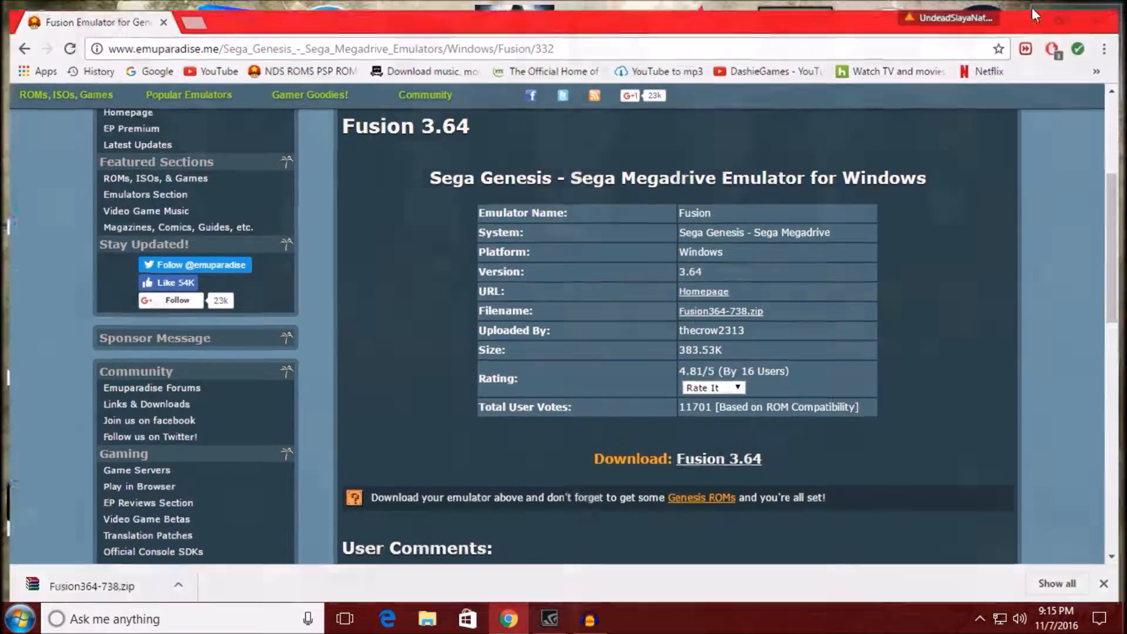
left_click(1031, 9)
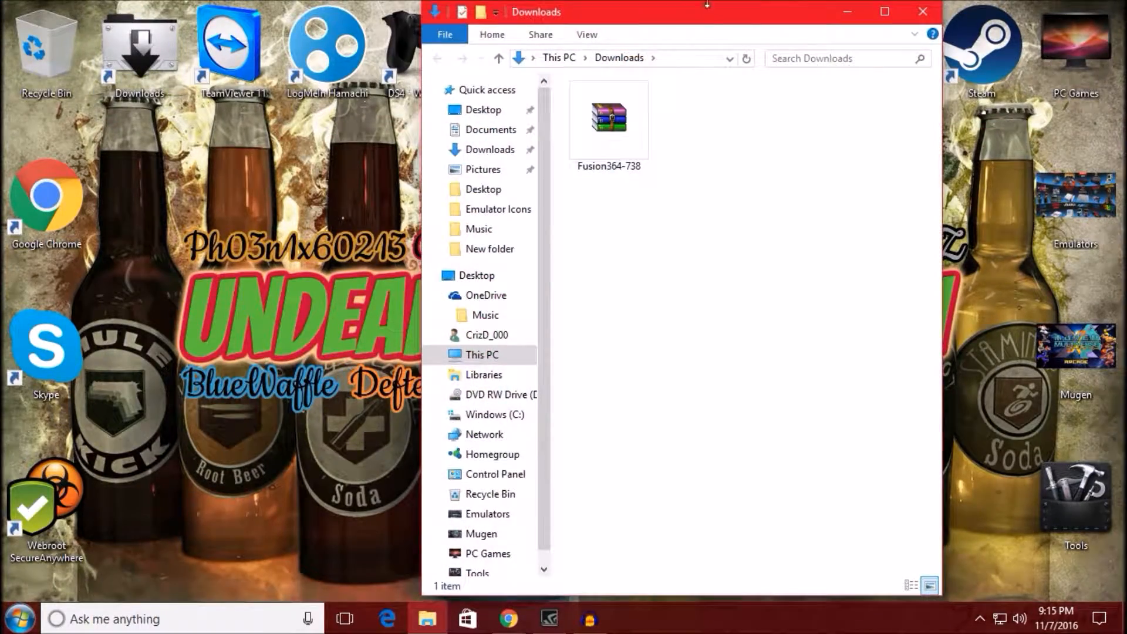
left_click_drag(711, 13, 275, 2)
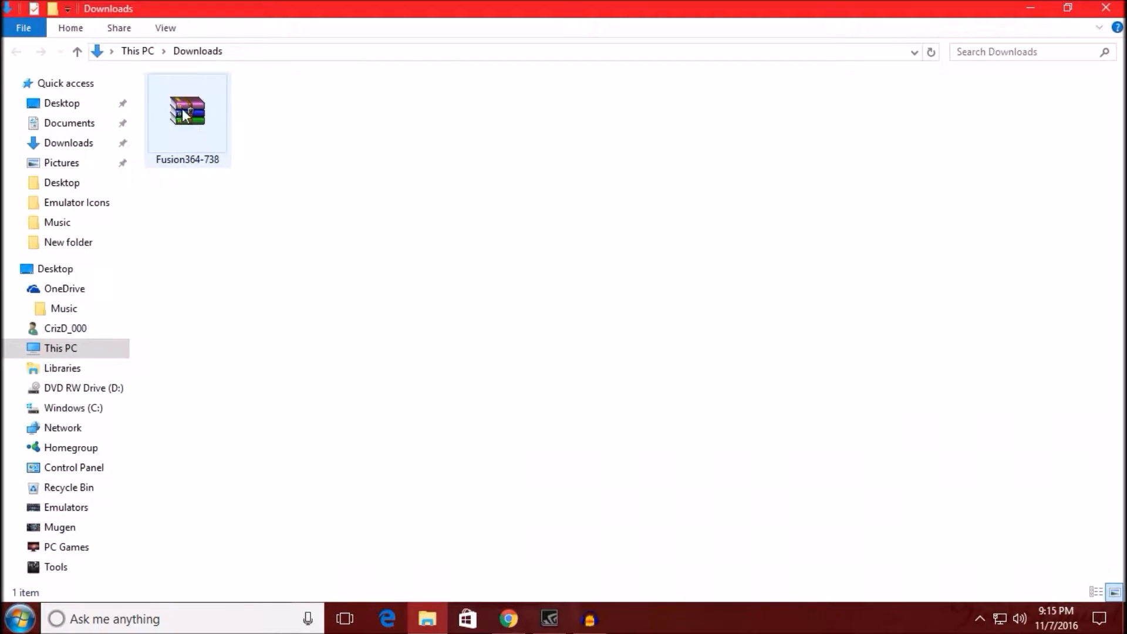
left_click(1077, 9)
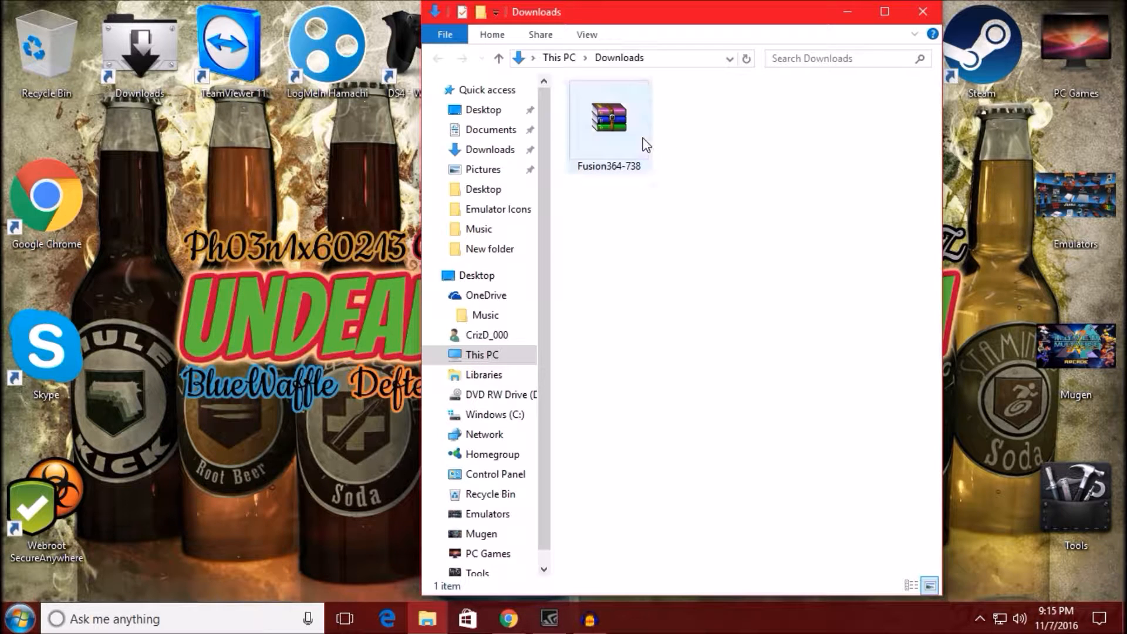
Step: Extract the Fusion364-738 archive directly into Downloads and move the archive to the Recycle Bin
right_click(613, 119)
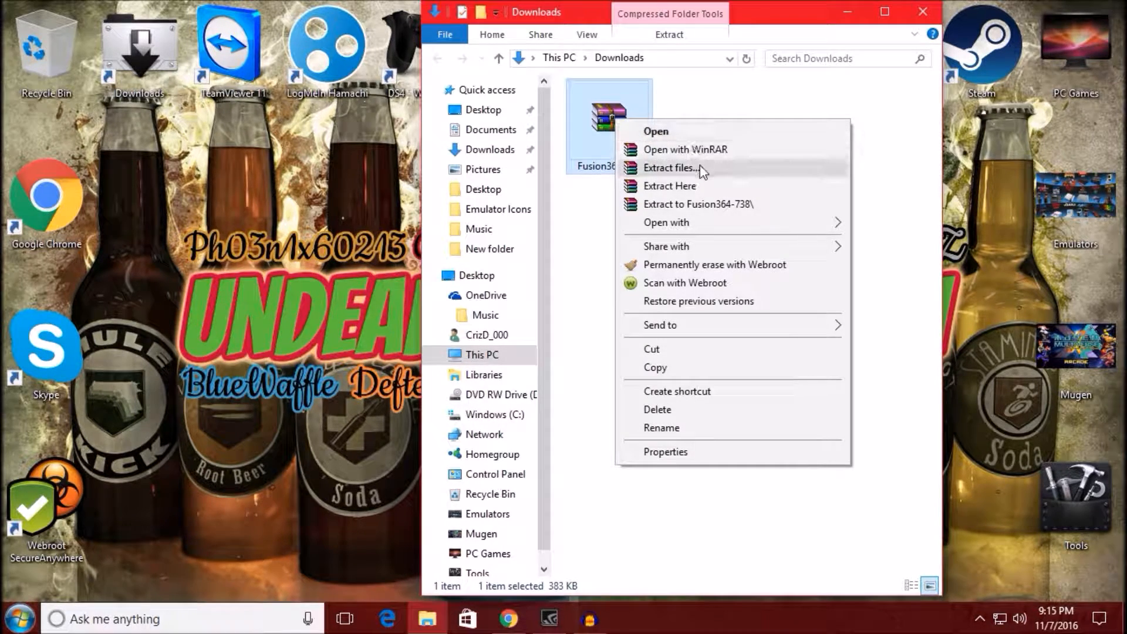
right_click(604, 111)
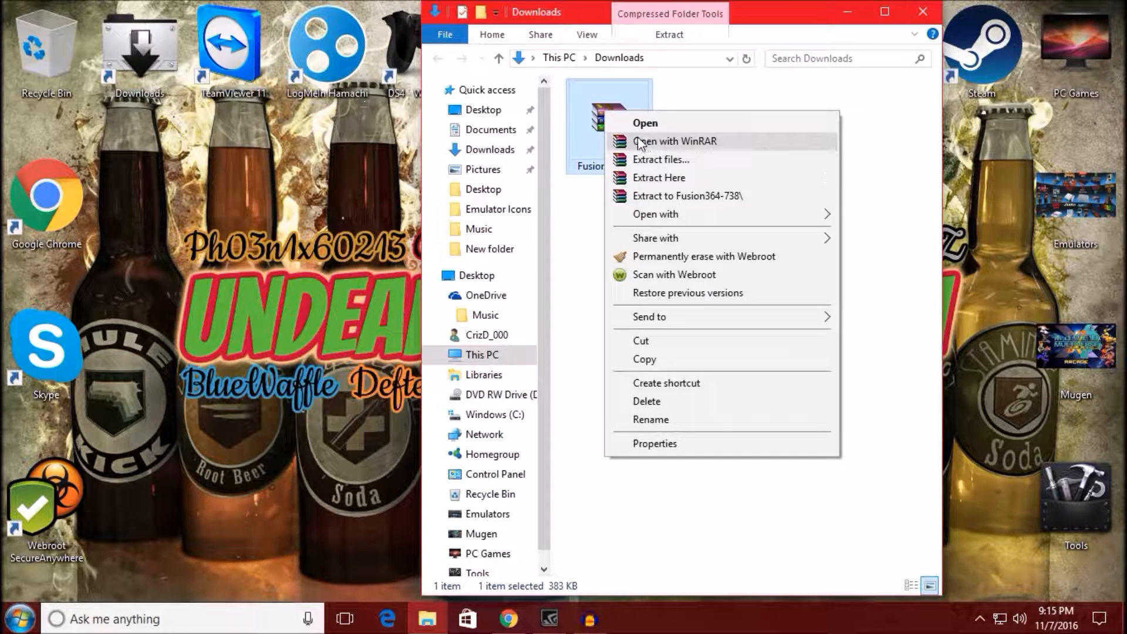
left_click(658, 178)
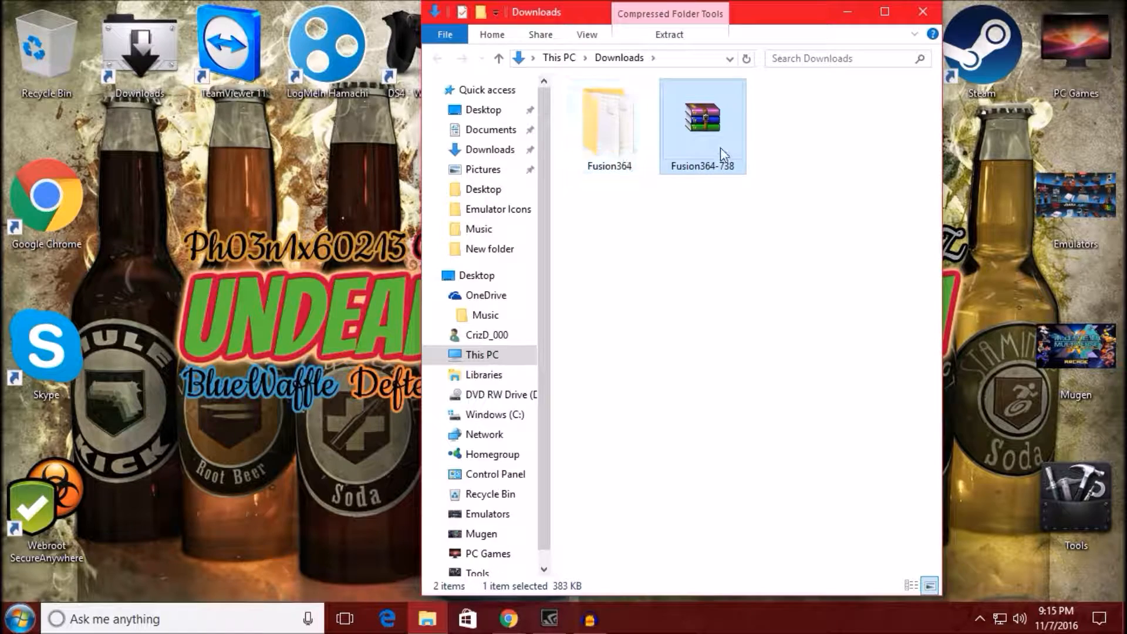
left_click_drag(720, 145, 51, 59)
Step: Open the extracted Fusion364 folder and move its window toward the middle of the desktop
double_click(611, 123)
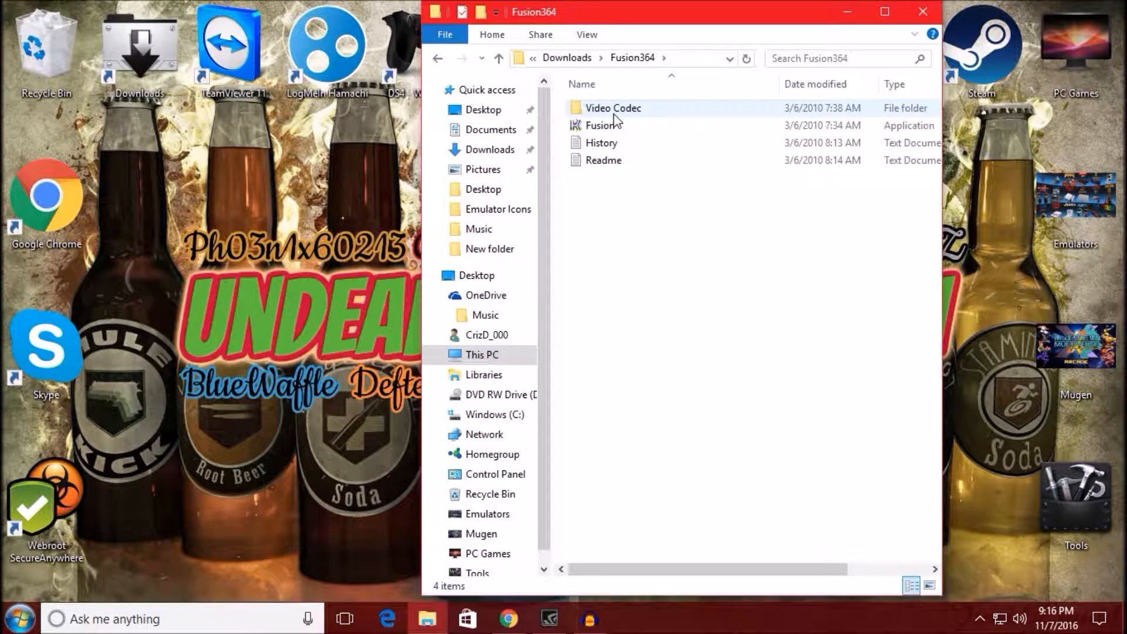
left_click_drag(664, 21, 427, 22)
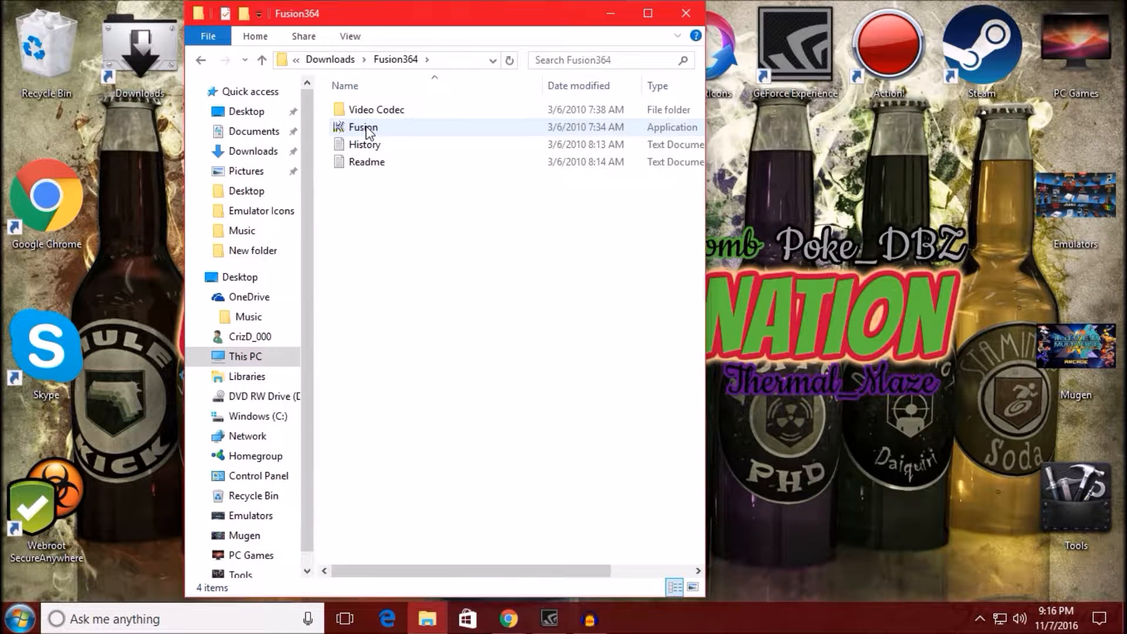
Step: Look over the Readme and History text files in the Fusion364 folder, closing each one after viewing
double_click(382, 165)
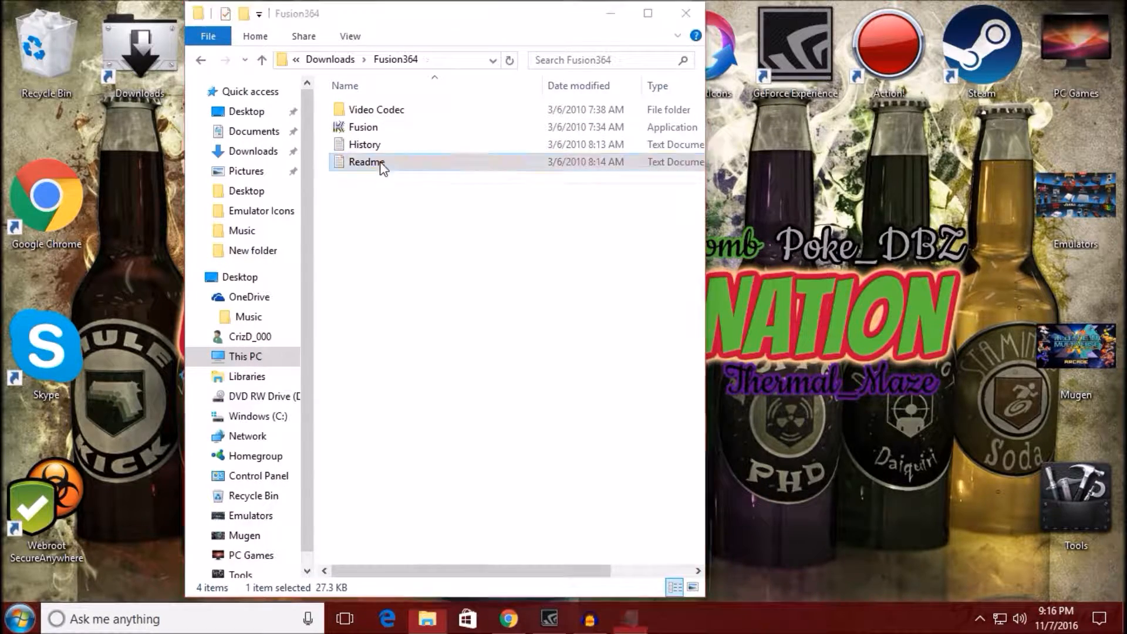
left_click(1058, 148)
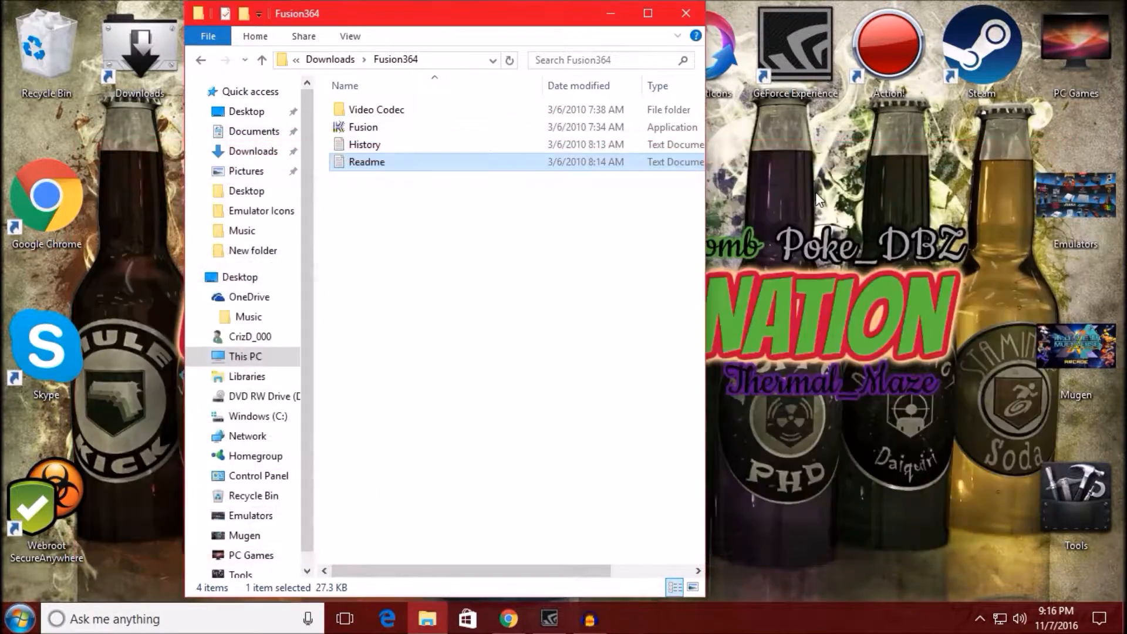
double_click(388, 144)
scroll(309, 294, "down", 3)
scroll(364, 317, "up", 3)
scroll(364, 317, "down", 1)
scroll(324, 319, "up", 1)
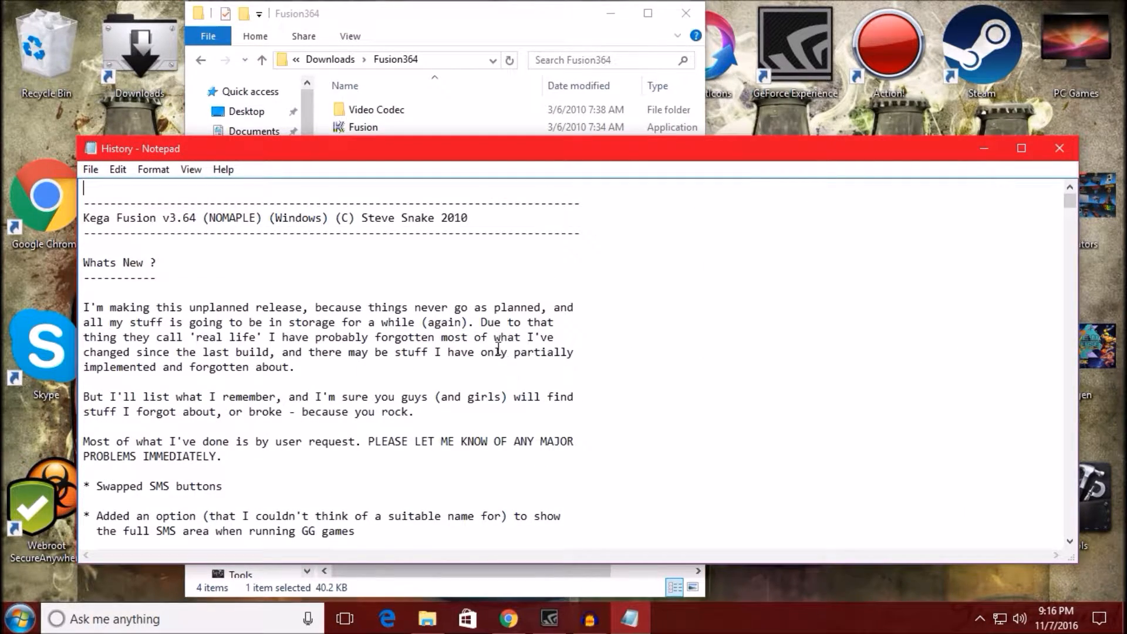
left_click(1058, 149)
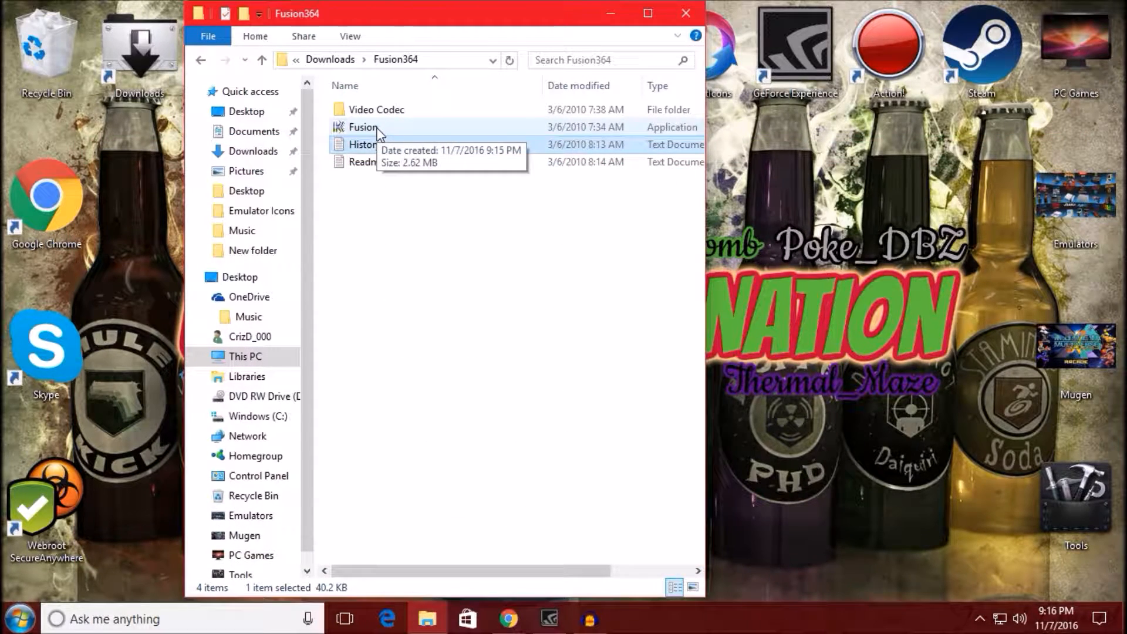
Step: Look inside the Video Codec folder and return to the Fusion364 folder
double_click(392, 111)
left_click_drag(393, 146, 402, 102)
left_click(401, 202)
left_click(201, 60)
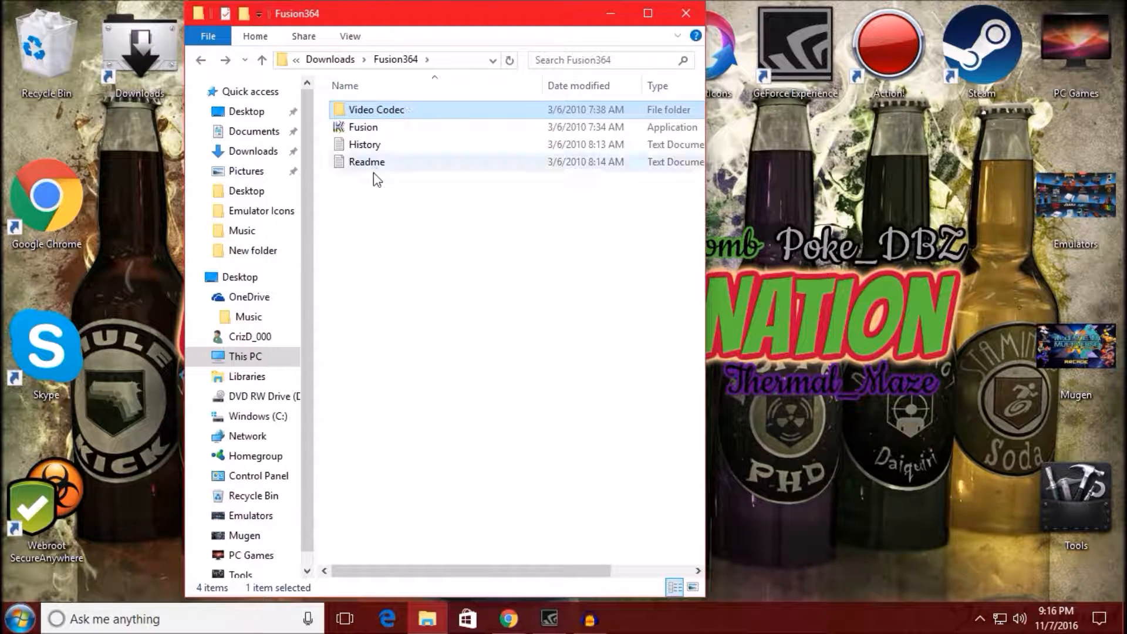
Step: Launch the Fusion application from the Fusion364 folder and reposition its window over the File Explorer window
left_click(370, 130)
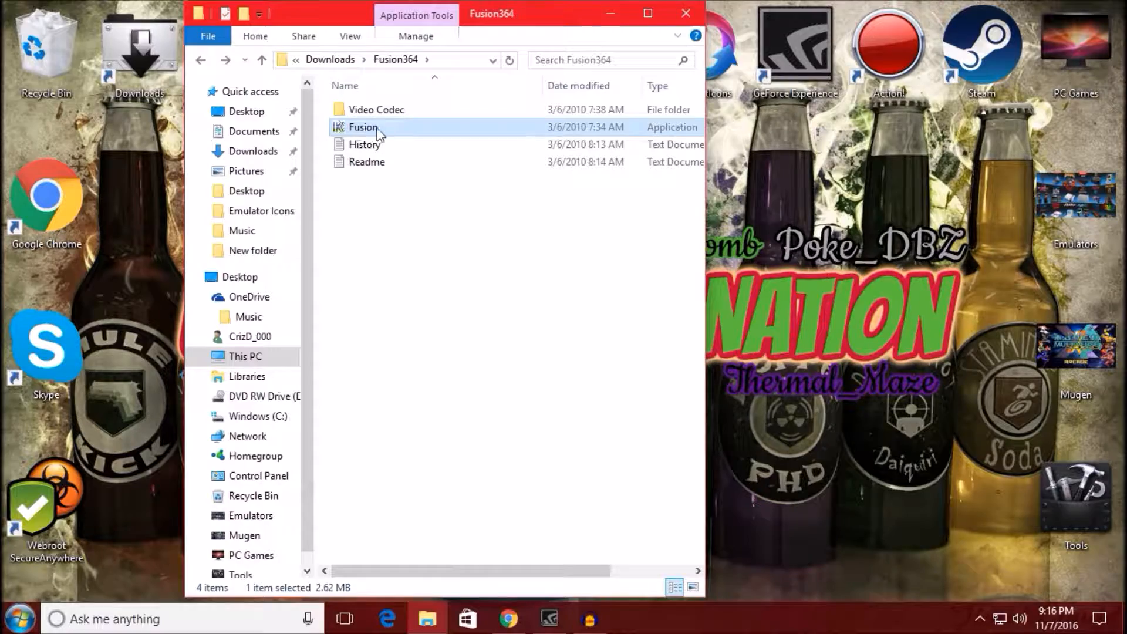
double_click(367, 127)
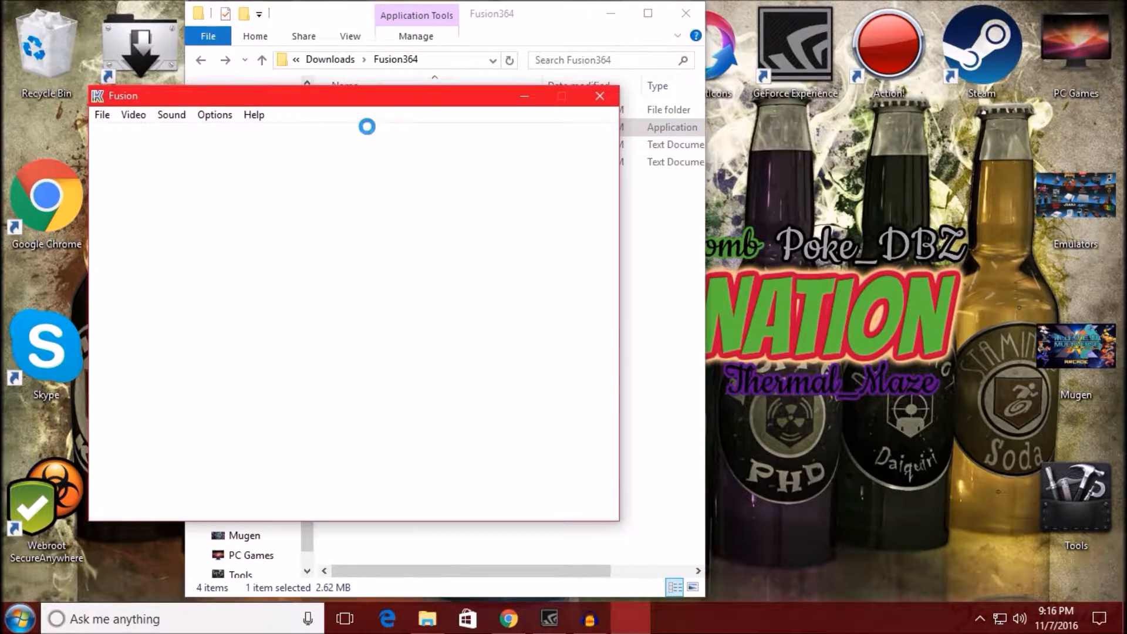
left_click_drag(390, 102, 517, 100)
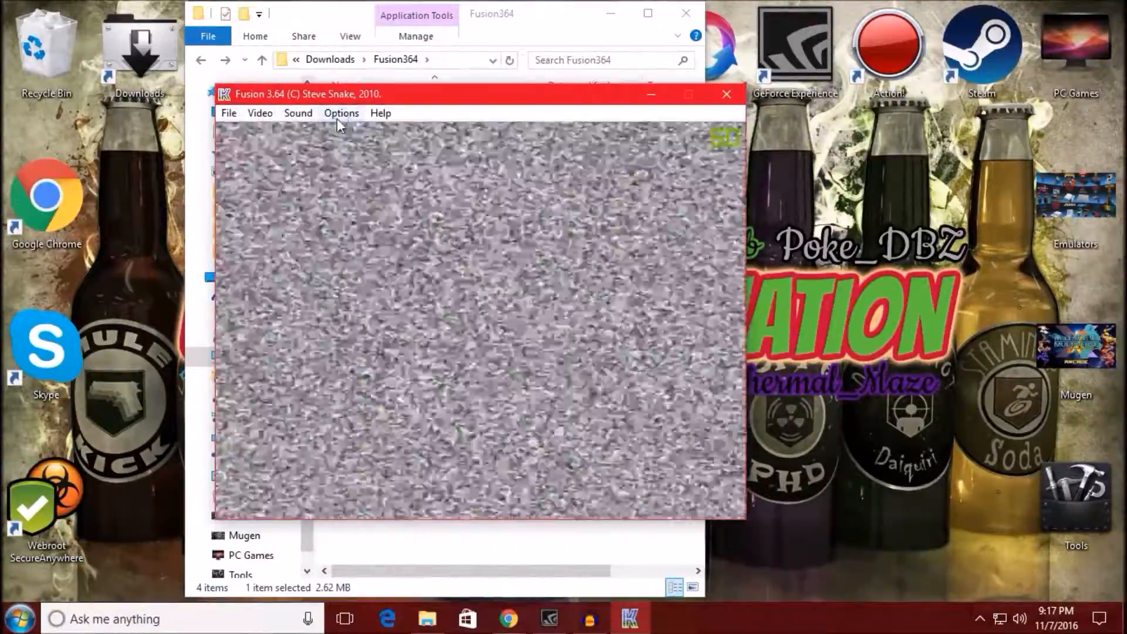
left_click(339, 112)
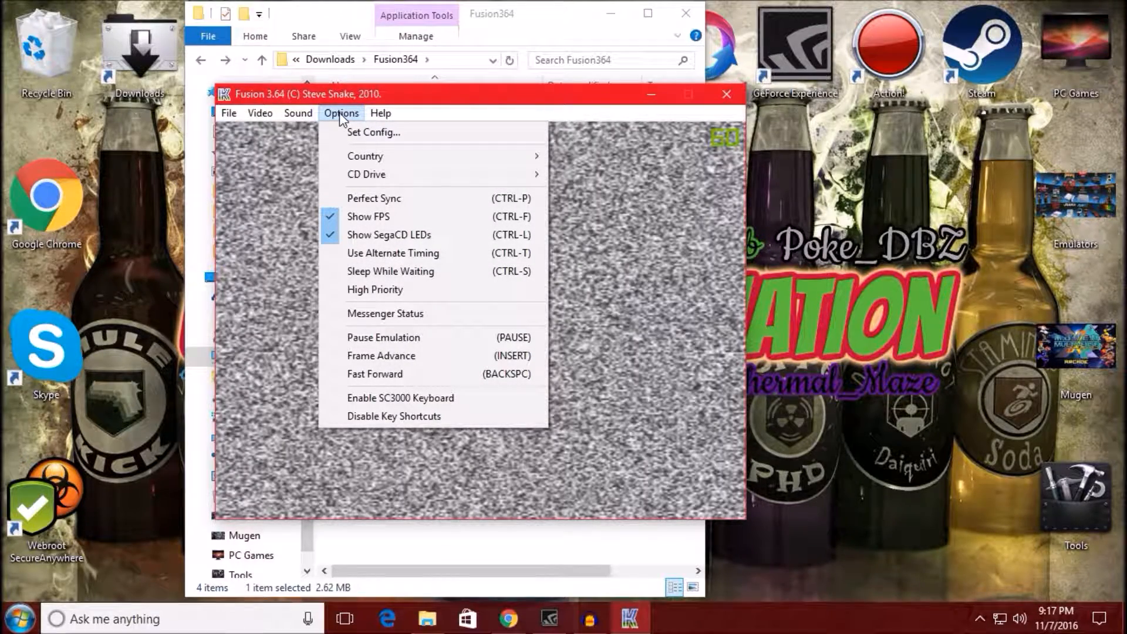
left_click(305, 155)
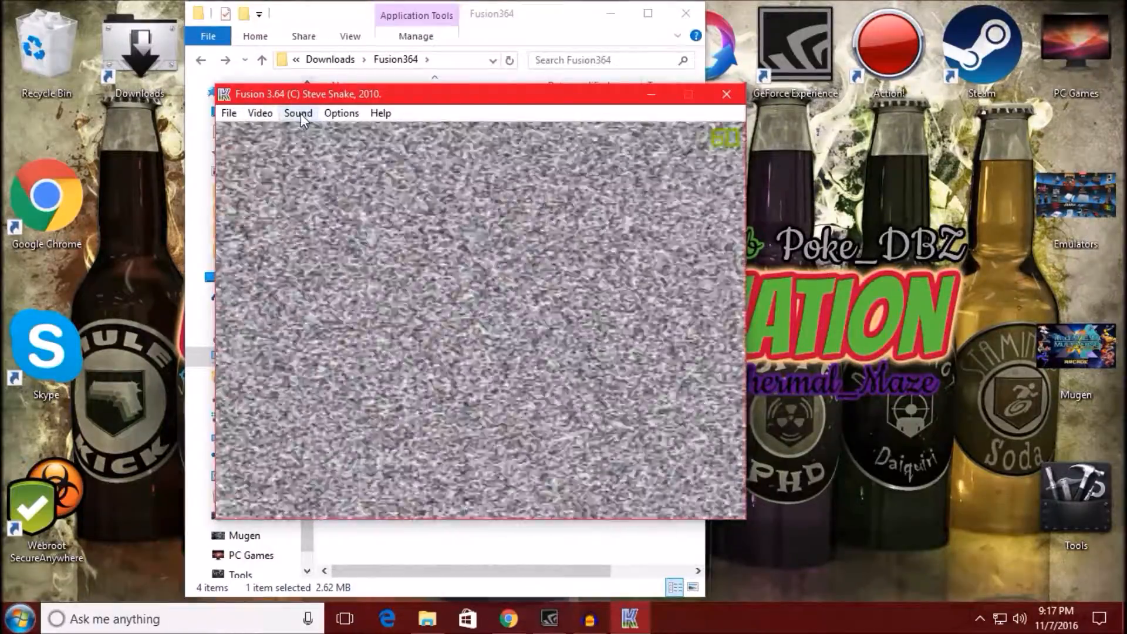
left_click(260, 112)
left_click(229, 150)
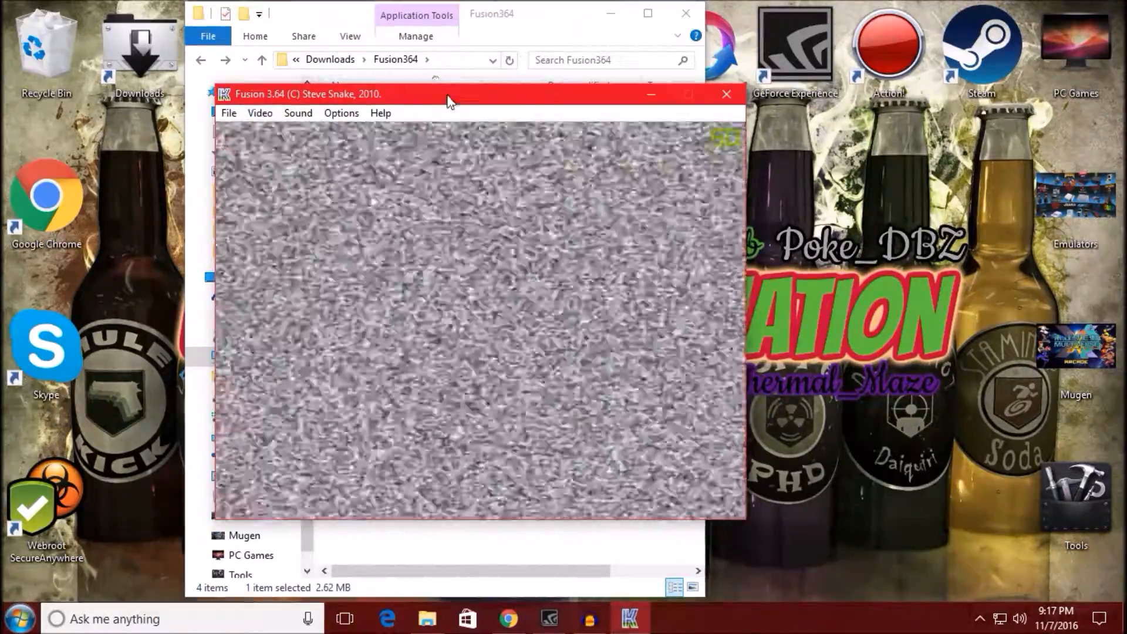
Step: Look over Fusion's video options without changing any, and reposition the emulator window over File Explorer
left_click_drag(439, 97, 395, 88)
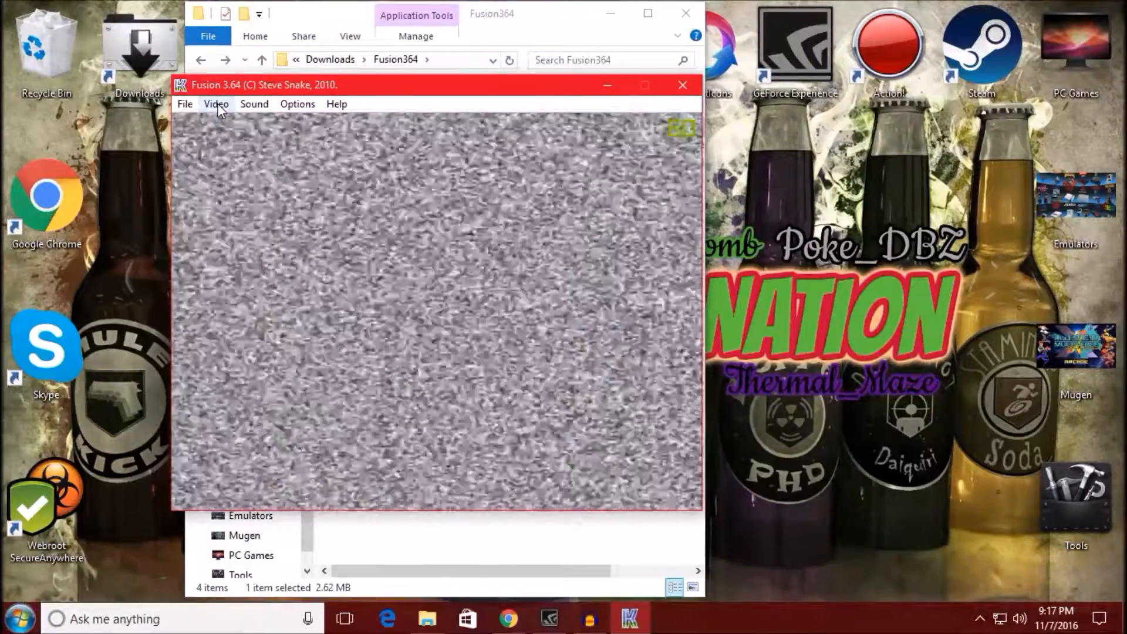
left_click(218, 103)
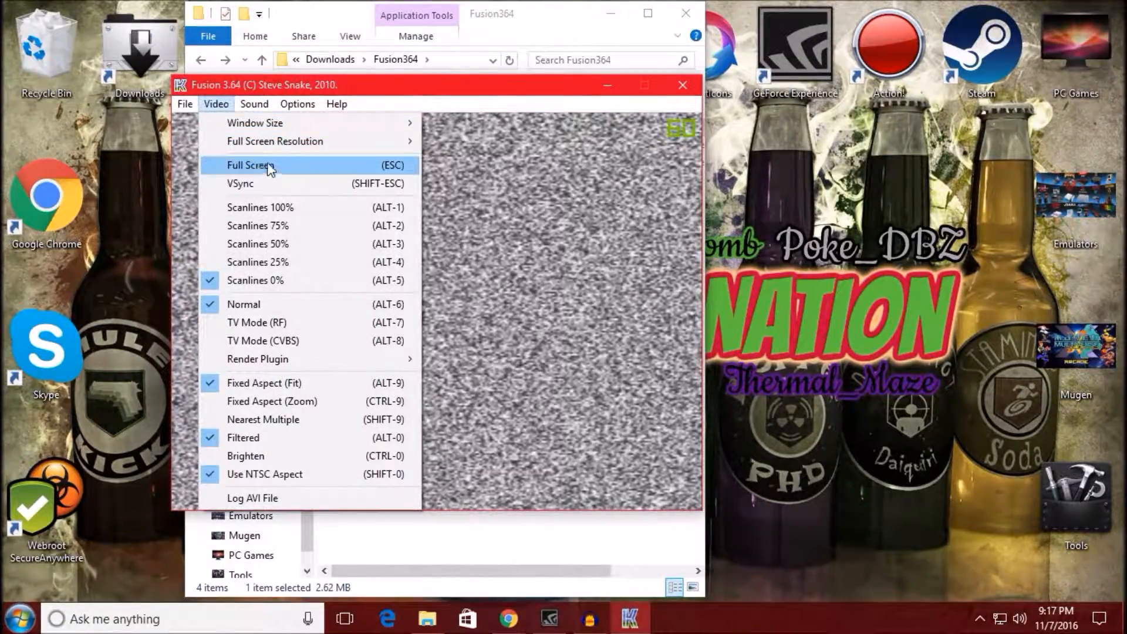
left_click(438, 177)
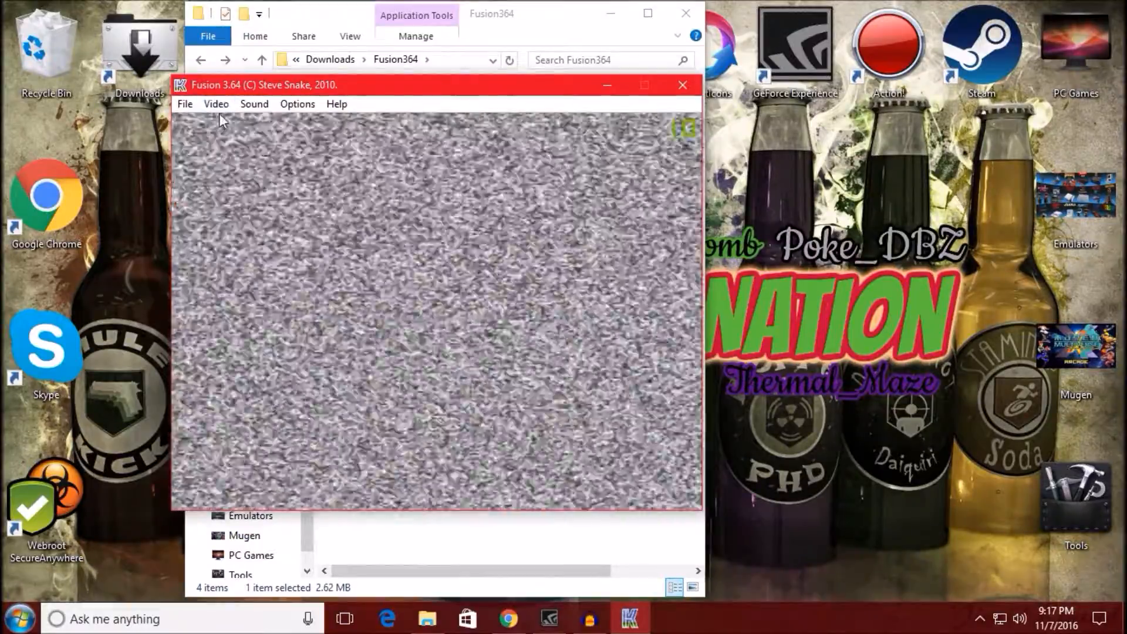
left_click_drag(283, 85, 296, 88)
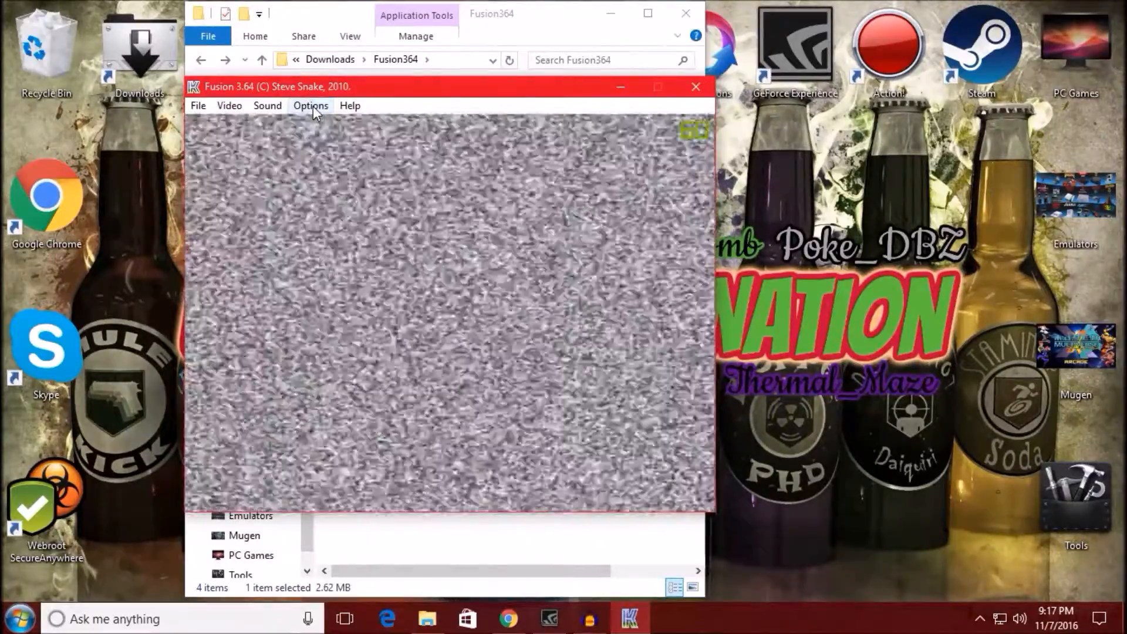
Step: In Fusion's controller configuration, set Genesis Port 1 to a 6 Btn Pad using device 3, Controller (Gamepad)
left_click(313, 106)
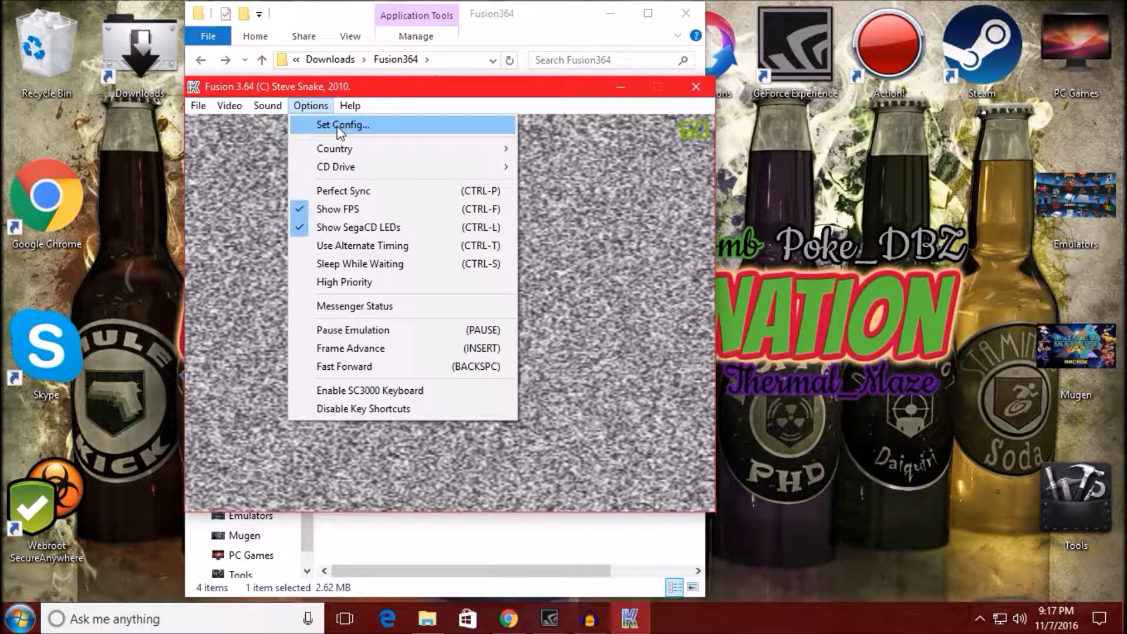
left_click(337, 126)
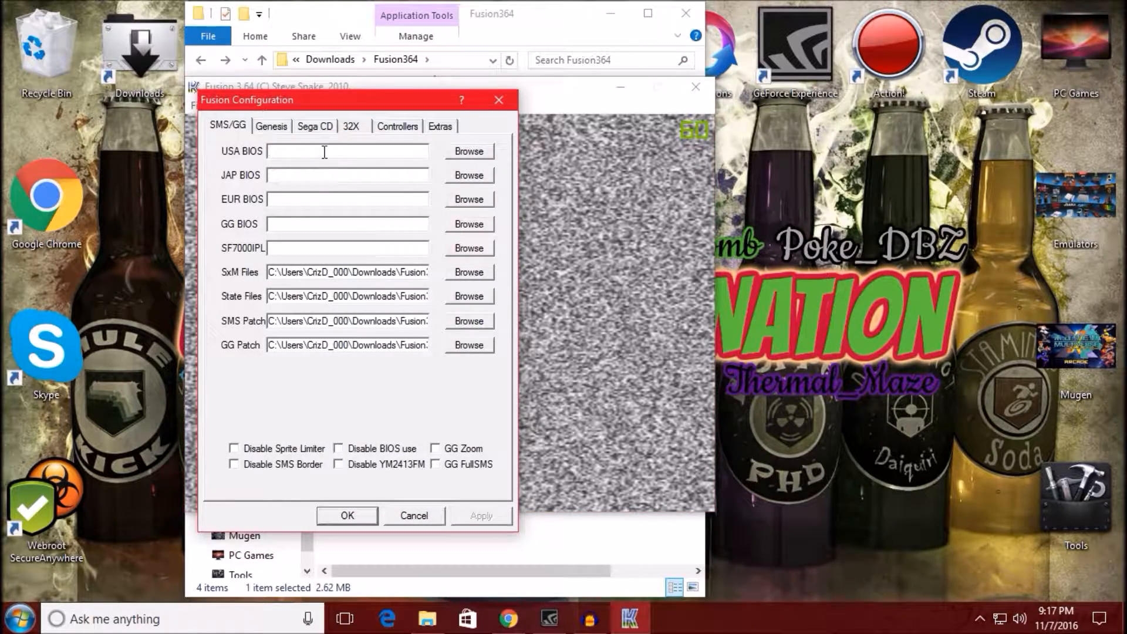
left_click(406, 130)
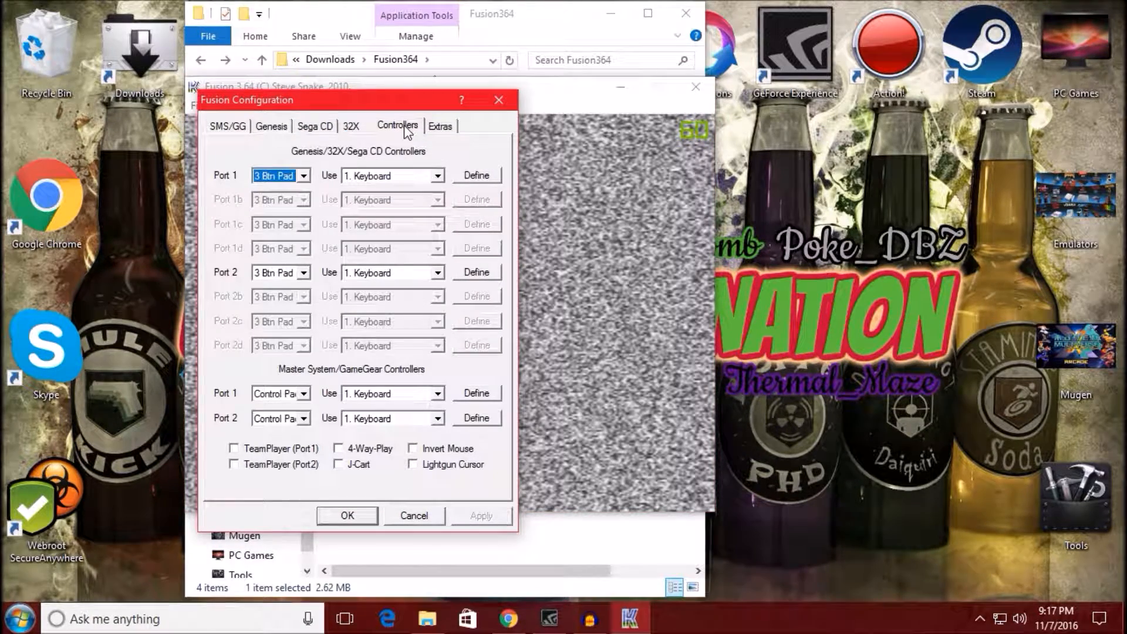
left_click(304, 178)
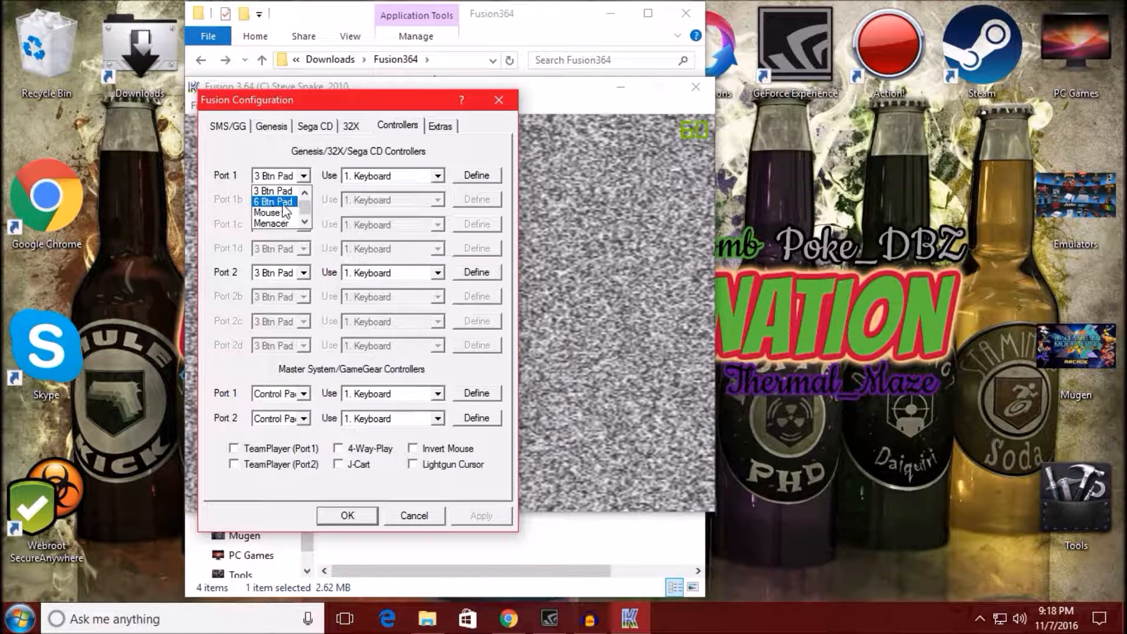
left_click(288, 204)
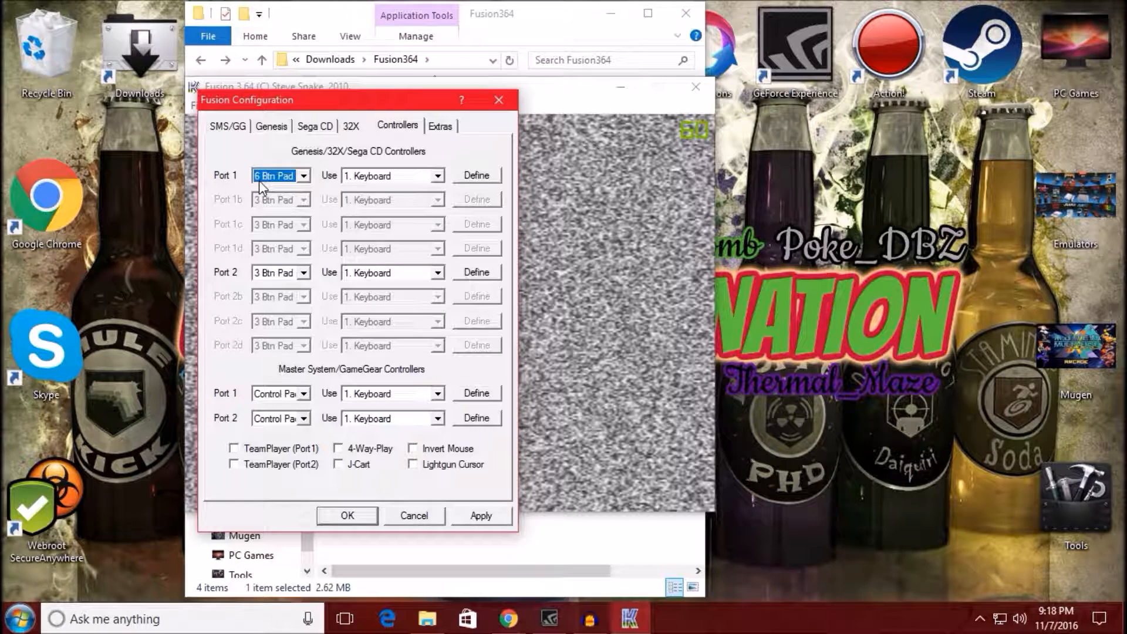
left_click(437, 175)
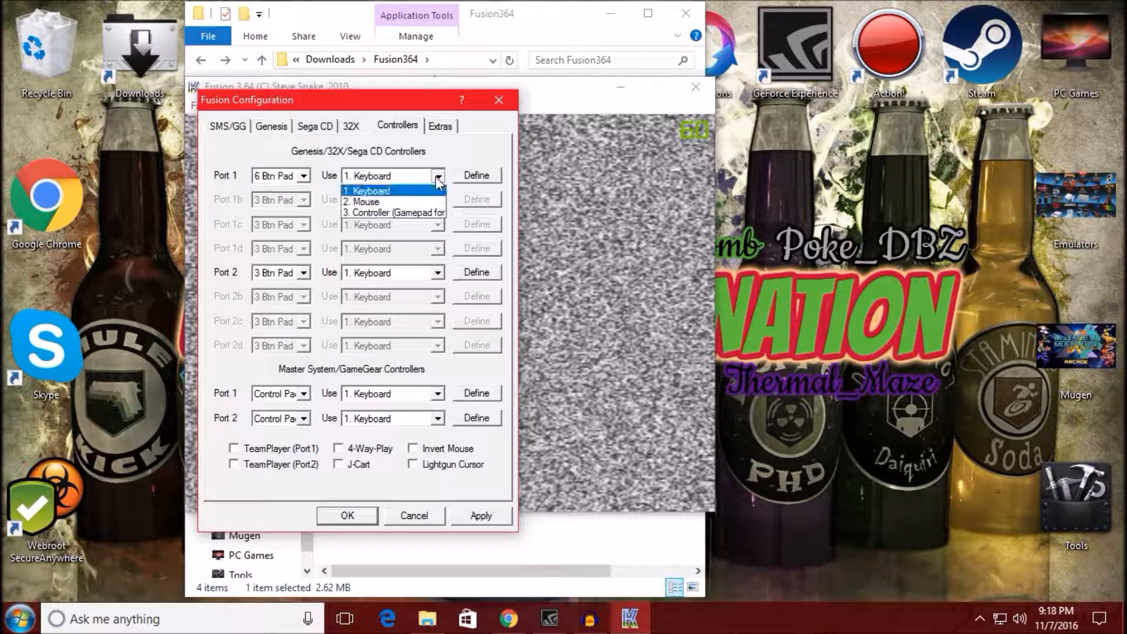
left_click(368, 212)
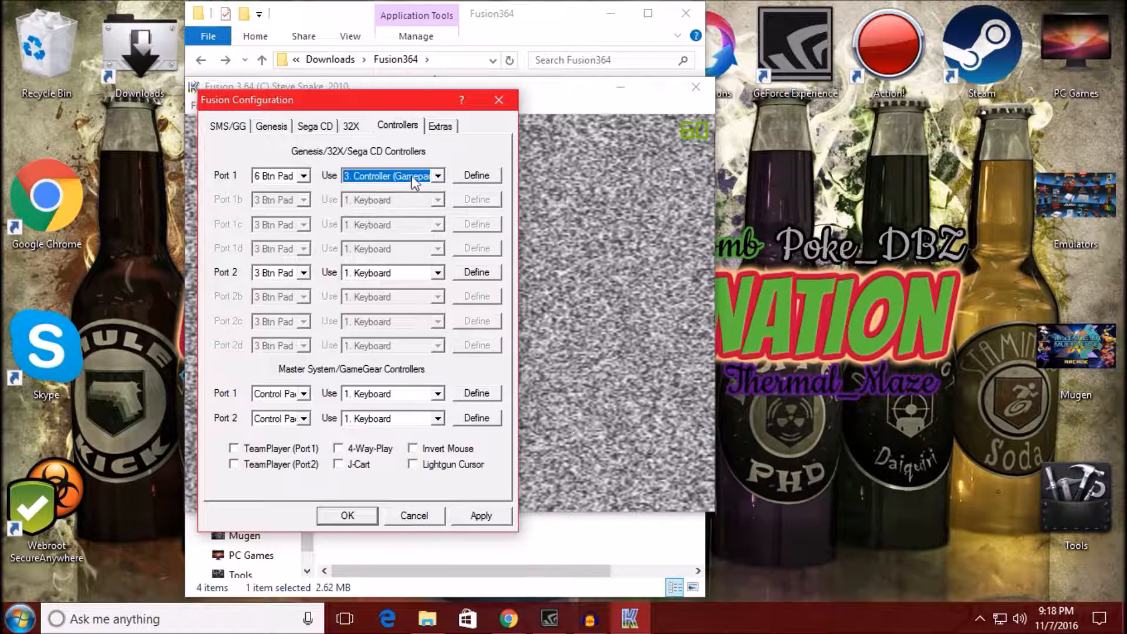
Step: Define the Genesis Port 1 gamepad mapping for Up, Down, Left, Right, A, B, C, Start and the remaining buttons
left_click(481, 176)
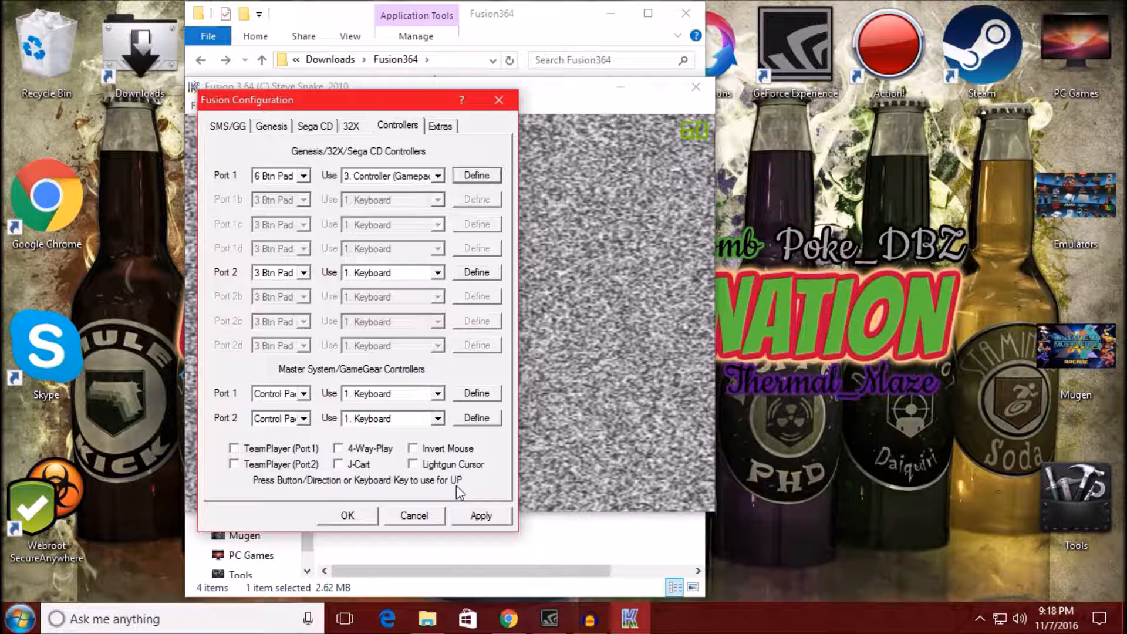
key("Up")
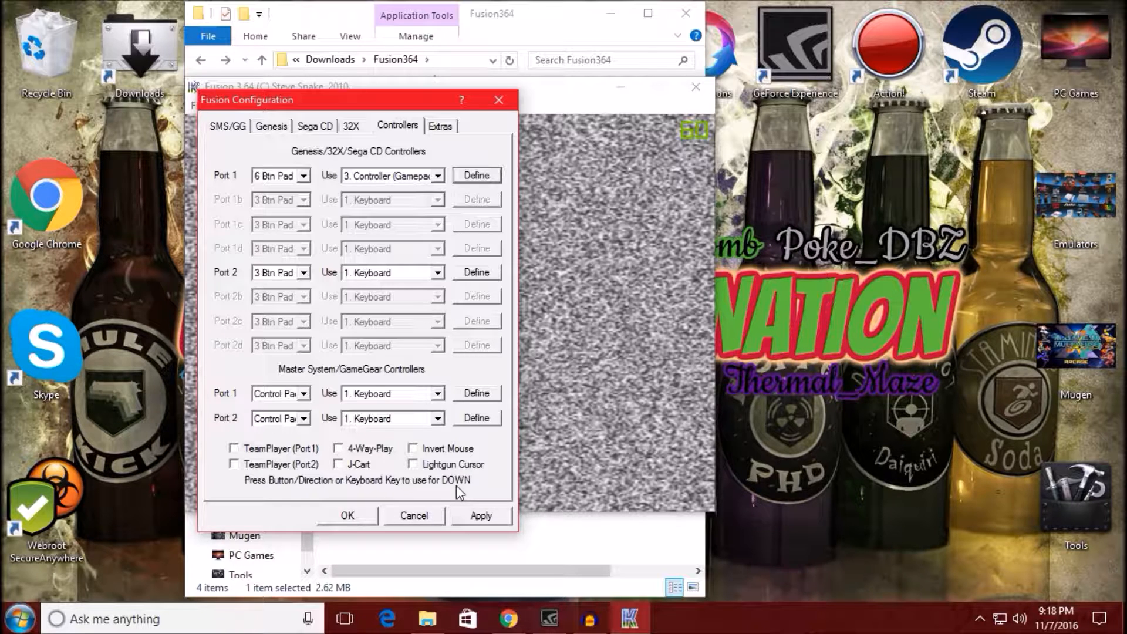
key("Down")
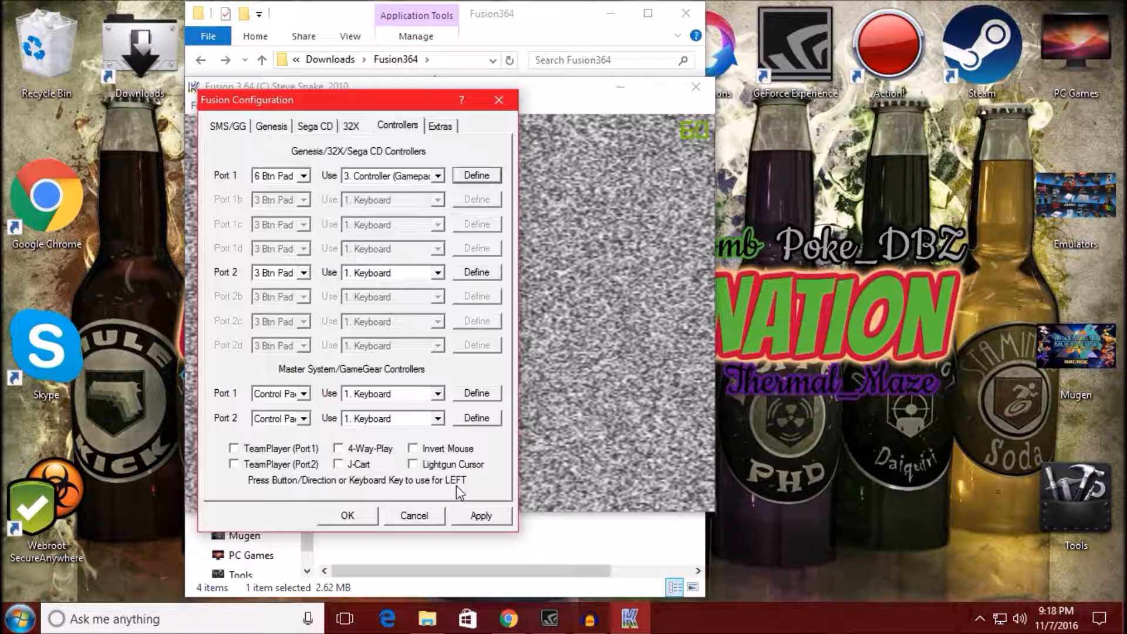
key("Left")
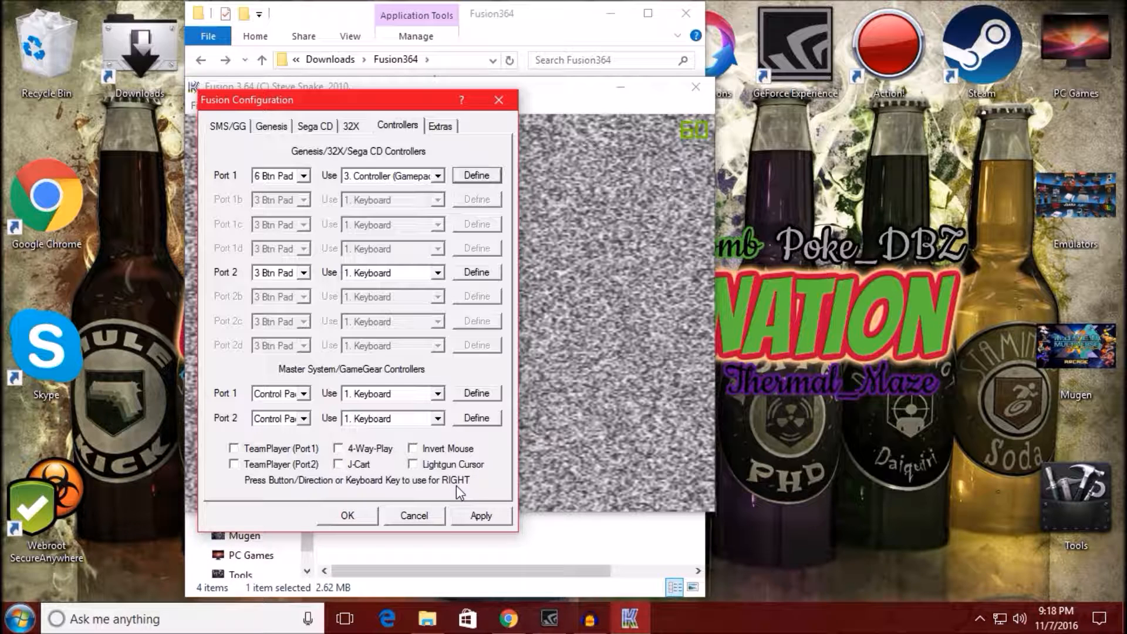
key("Right")
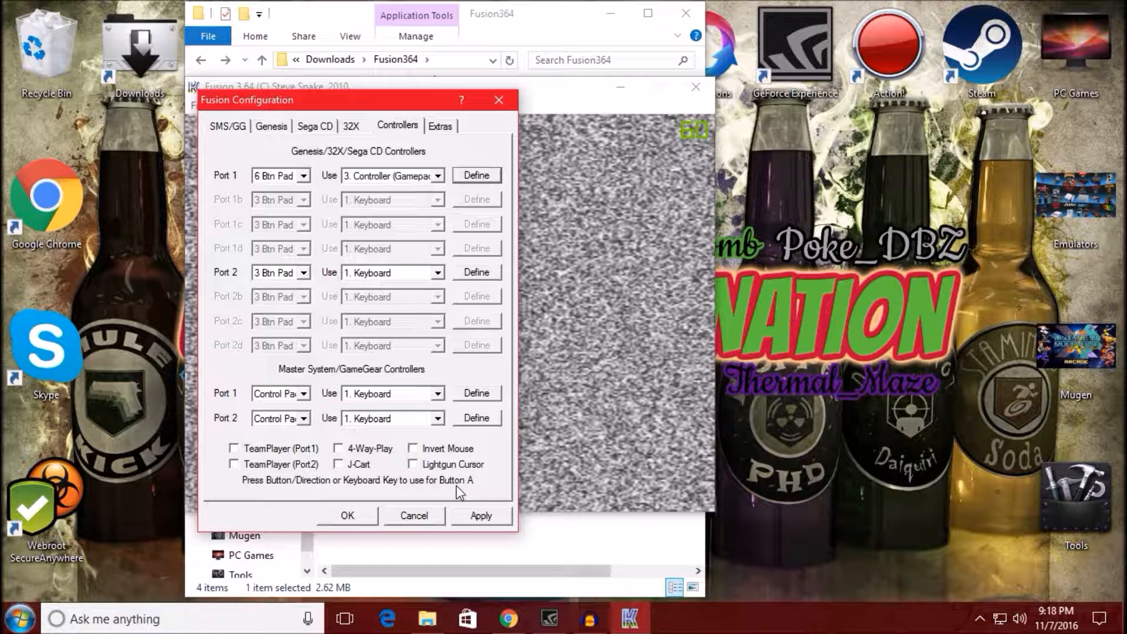
key("a")
key("b")
key("c")
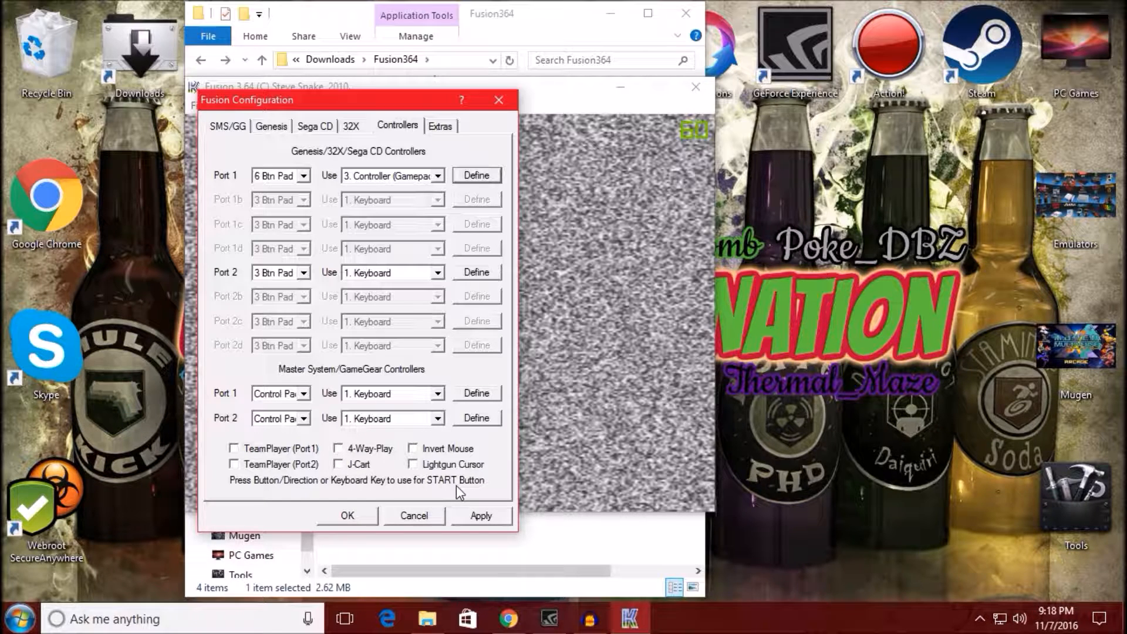
key("Return")
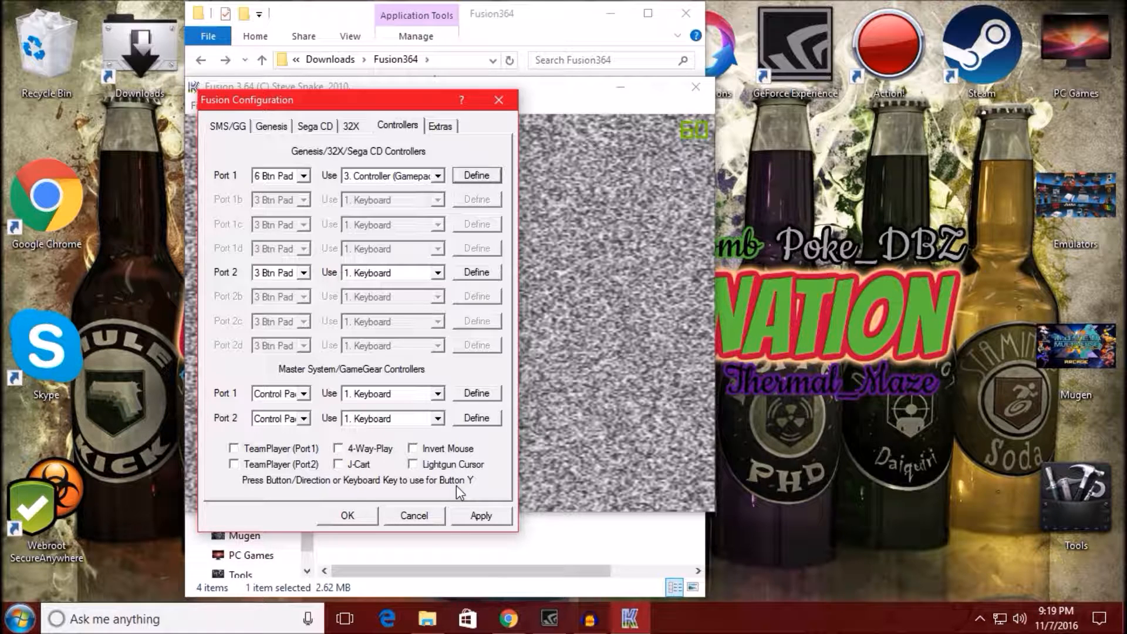
key("Return")
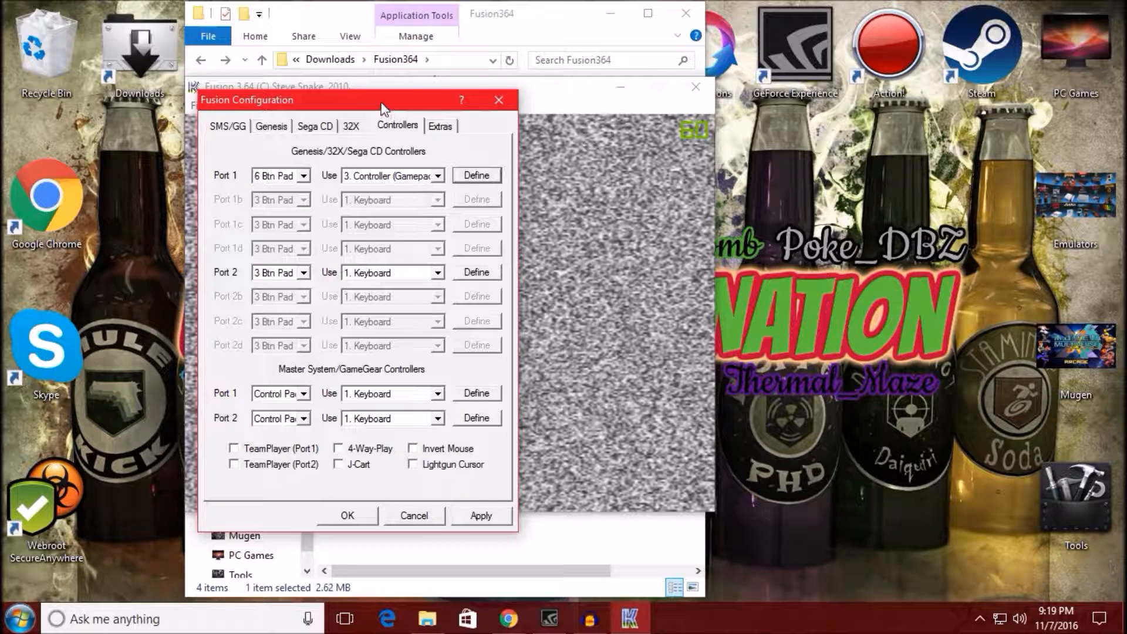
Step: Apply and accept the controller configuration, and close the Fusion emulator
left_click_drag(380, 104, 409, 101)
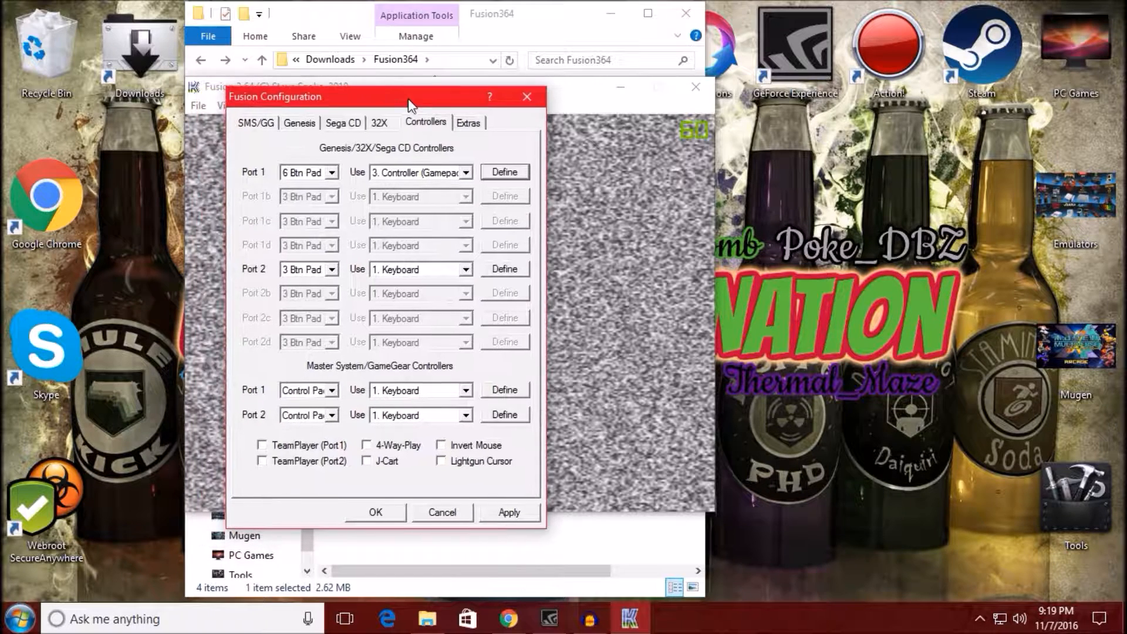
left_click(505, 514)
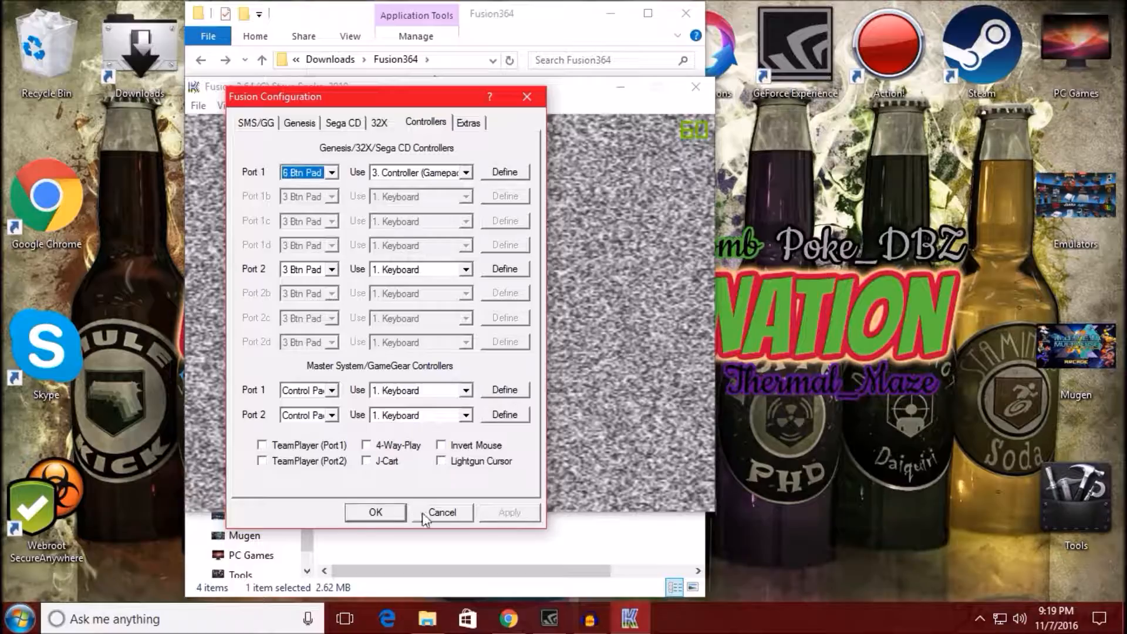
left_click(363, 514)
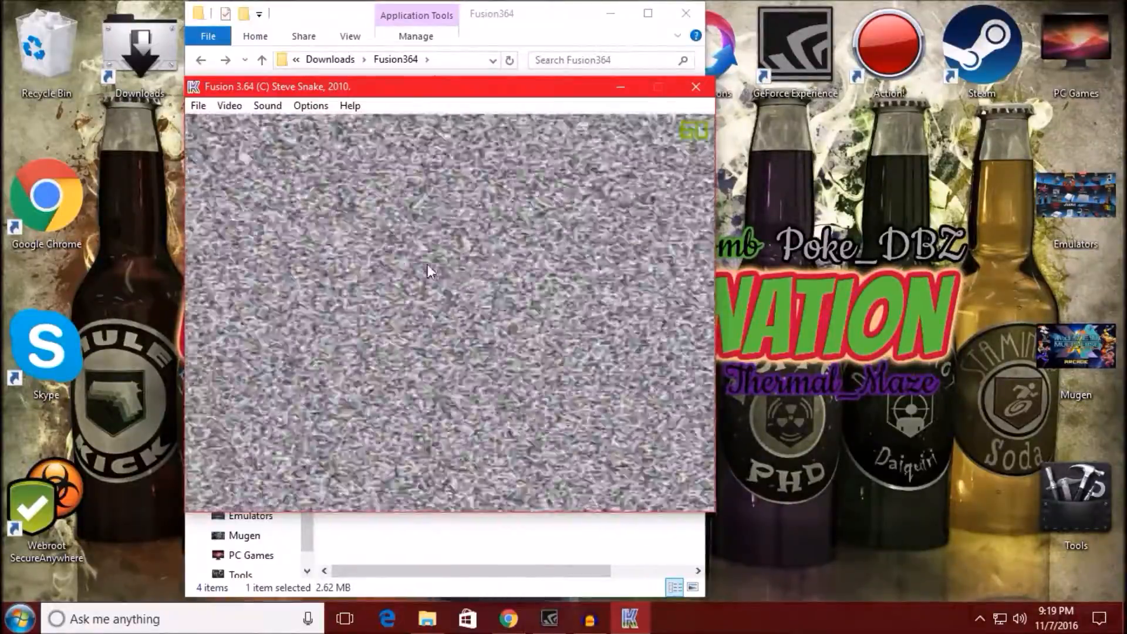
left_click_drag(424, 81, 429, 67)
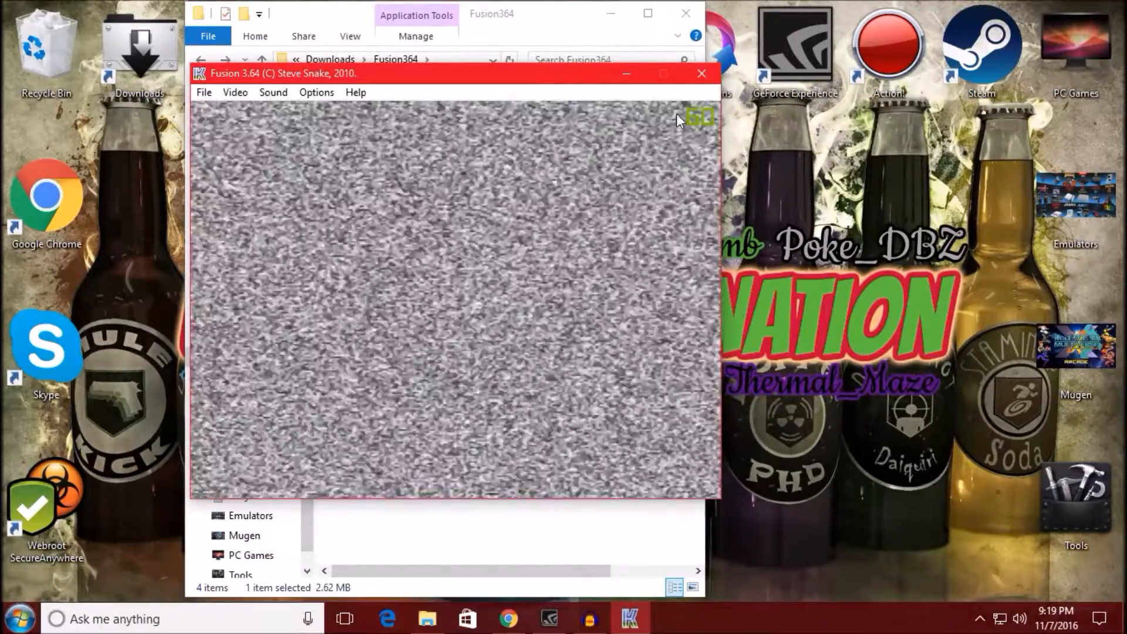
left_click(702, 73)
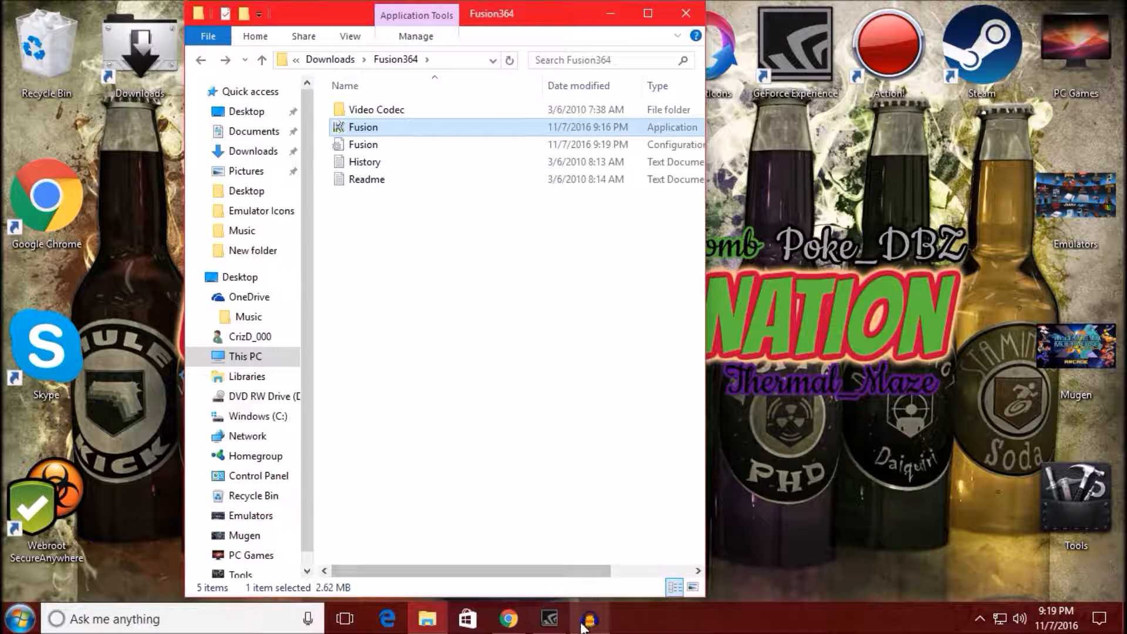
Step: Switch to Chrome and open the Genesis ROMs console section on Emuparadise
left_click(509, 619)
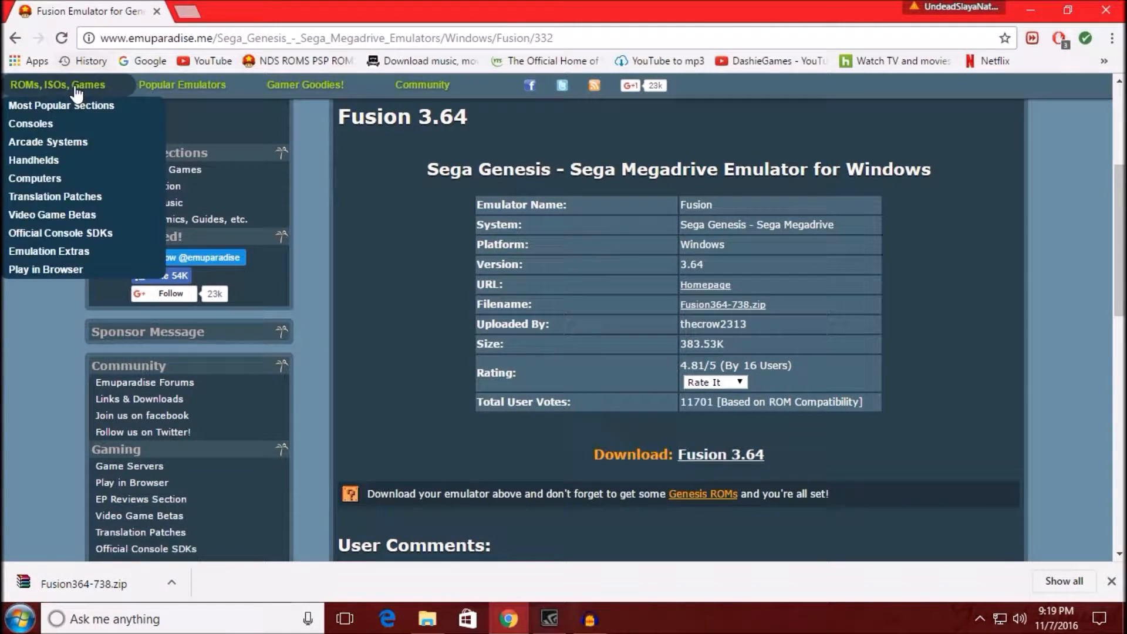
mouse_move(44, 130)
scroll(37, 132, "up", 3)
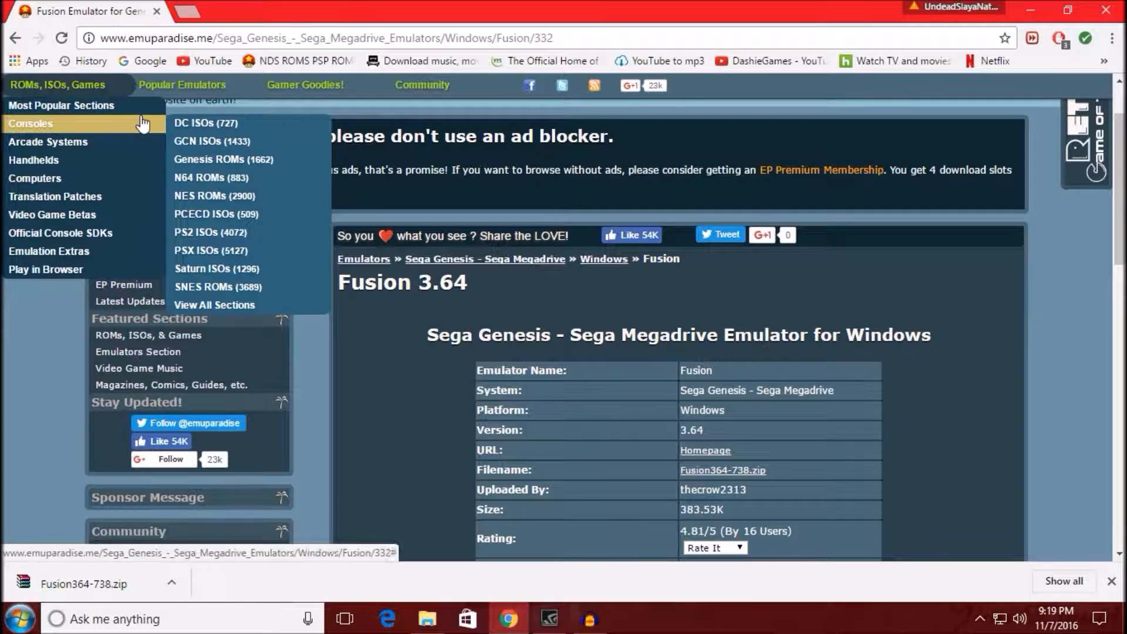
left_click(241, 160)
Step: Browse the Genesis ROM recommendations and open the list of games beginning with V
scroll(481, 384, "down", 10)
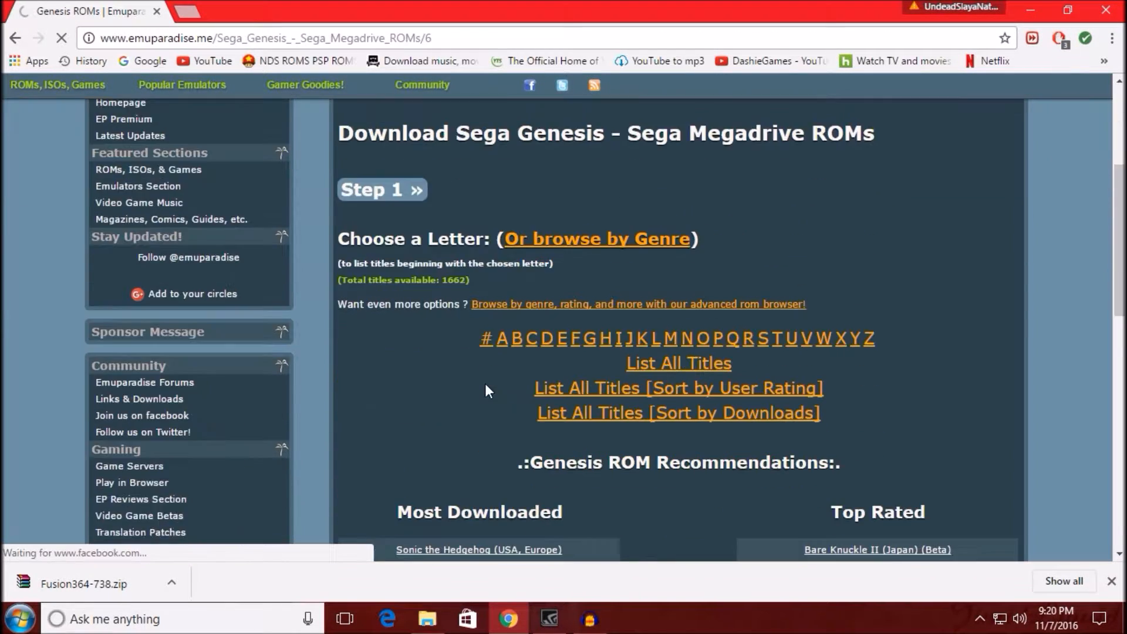
scroll(480, 383, "up", 3)
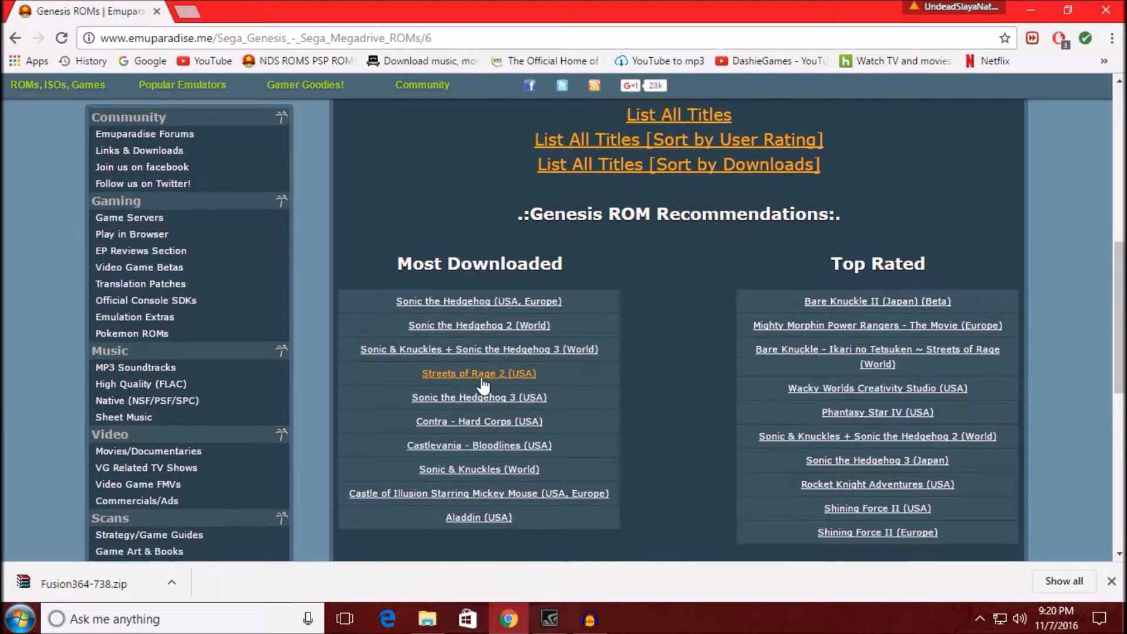
scroll(494, 244, "up", 2)
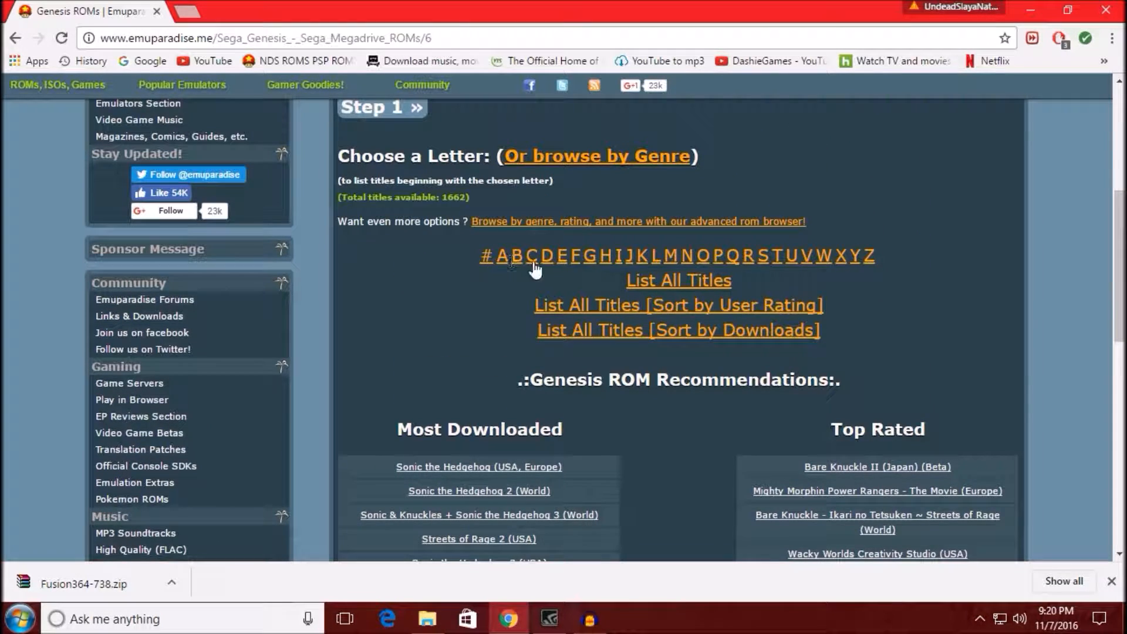
scroll(512, 420, "down", 6)
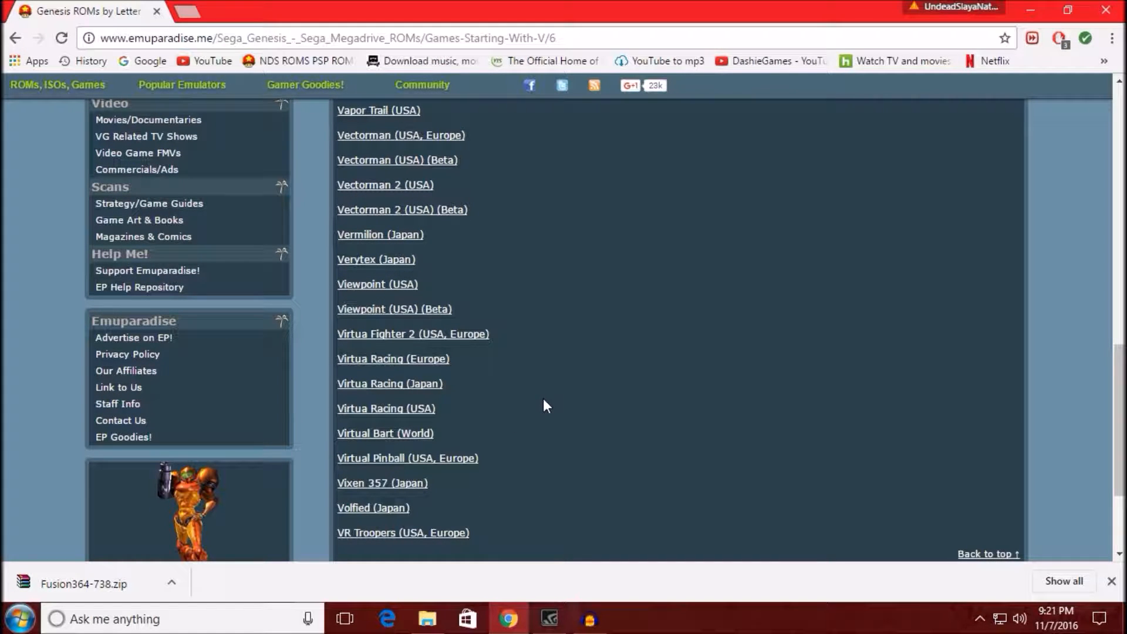
Step: Look through the Genesis games beginning with V, including the Vectorman and Virtua Racing titles
scroll(546, 405, "down", 1)
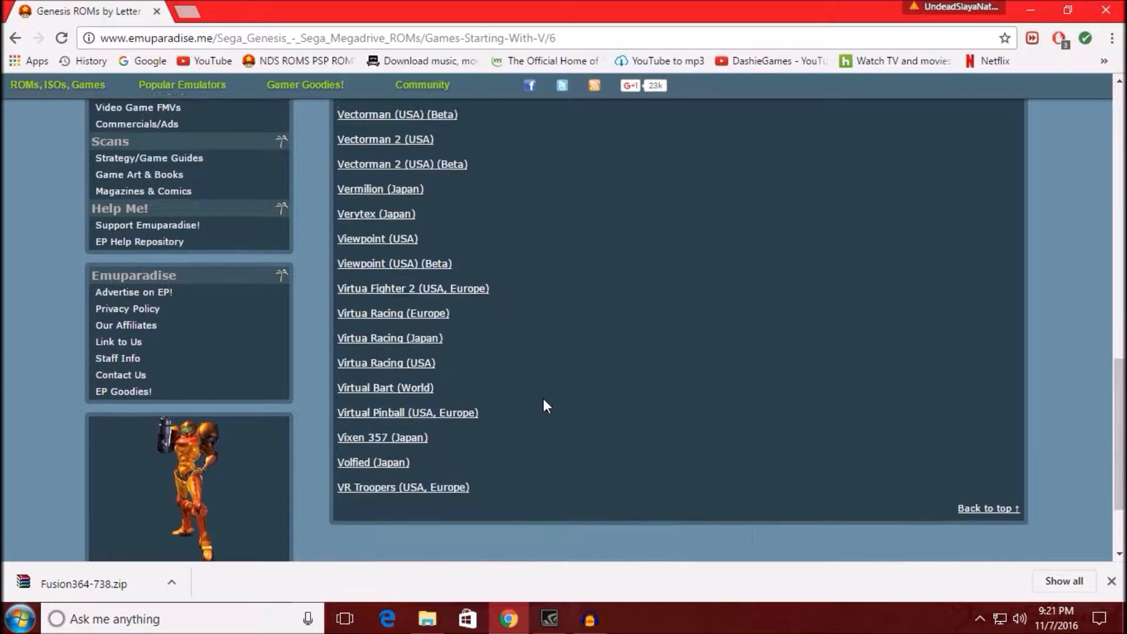
scroll(545, 404, "up", 5)
scroll(546, 403, "down", 1)
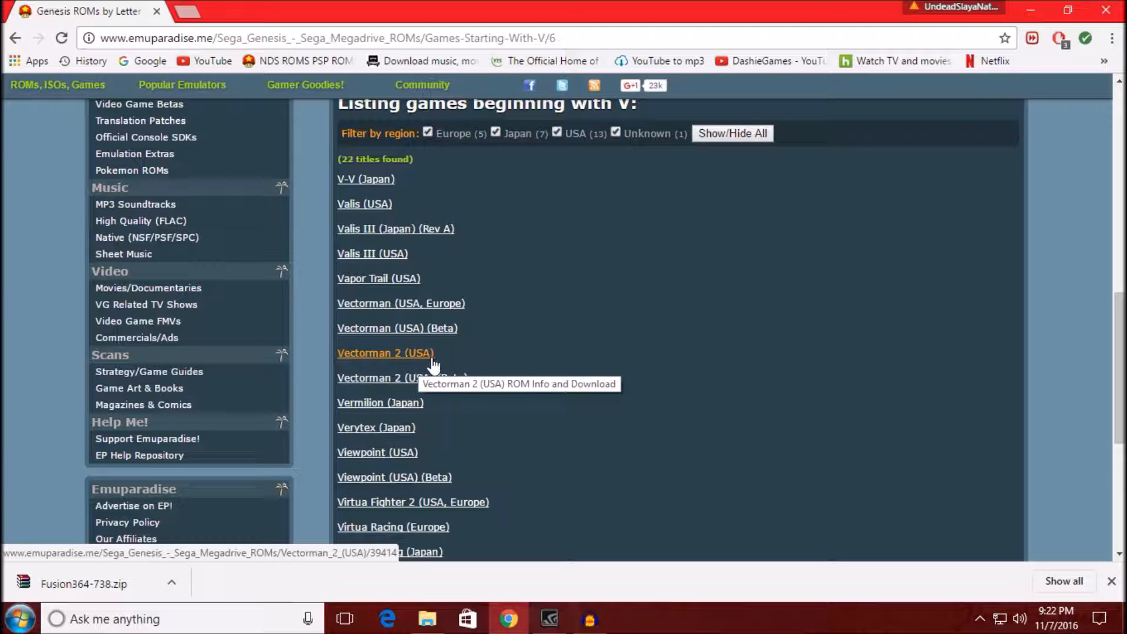
scroll(435, 365, "down", 2)
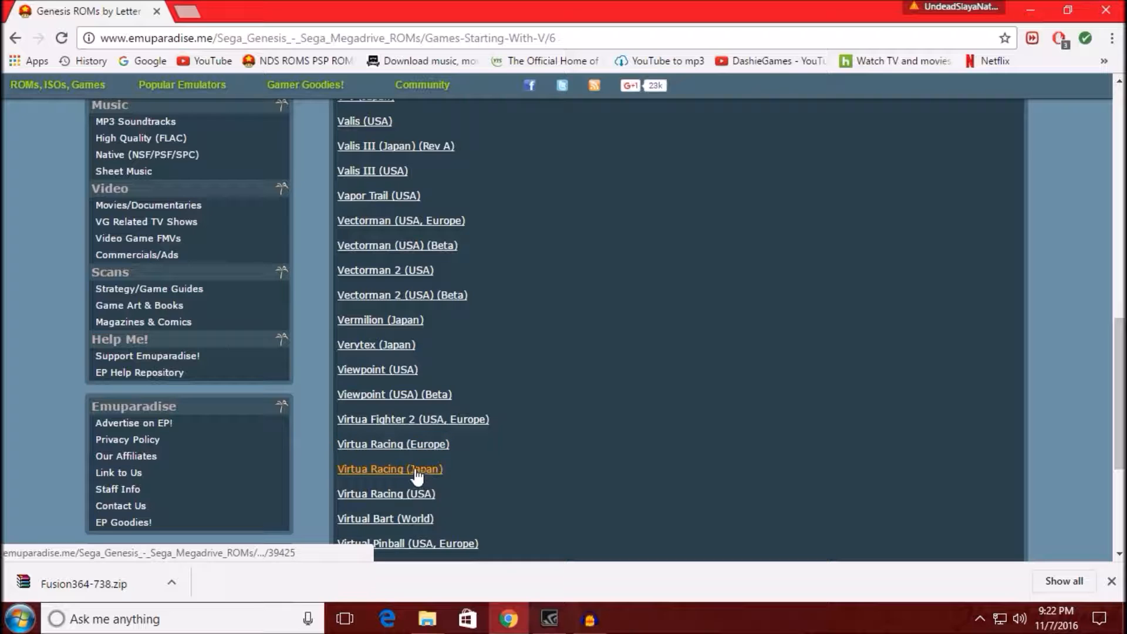
scroll(499, 479, "up", 1)
scroll(500, 478, "down", 2)
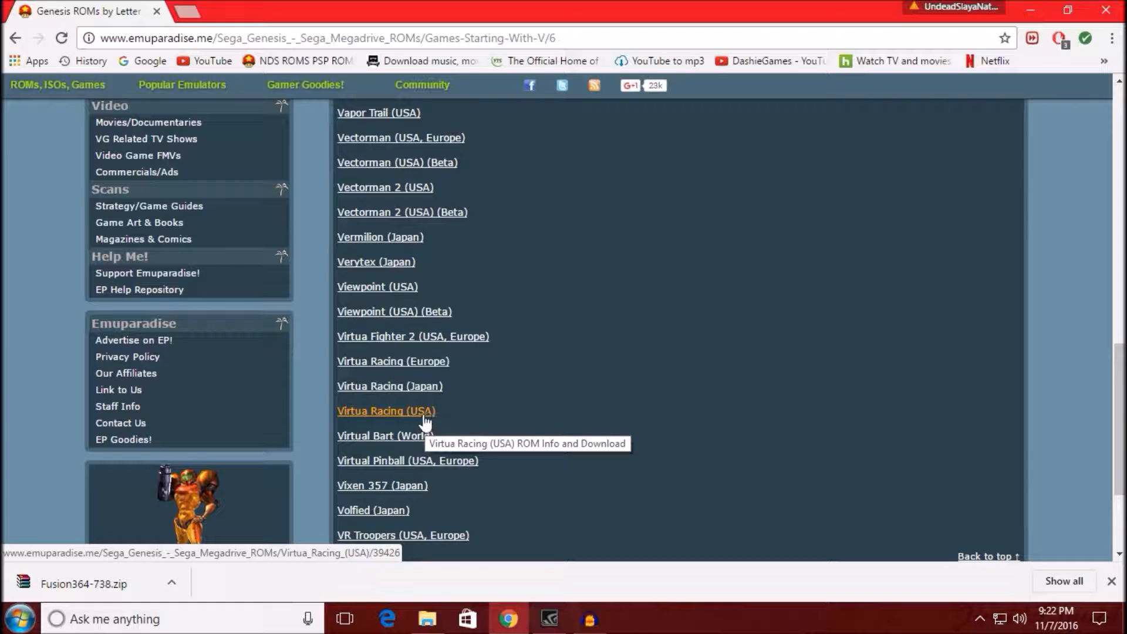
scroll(437, 422, "up", 2)
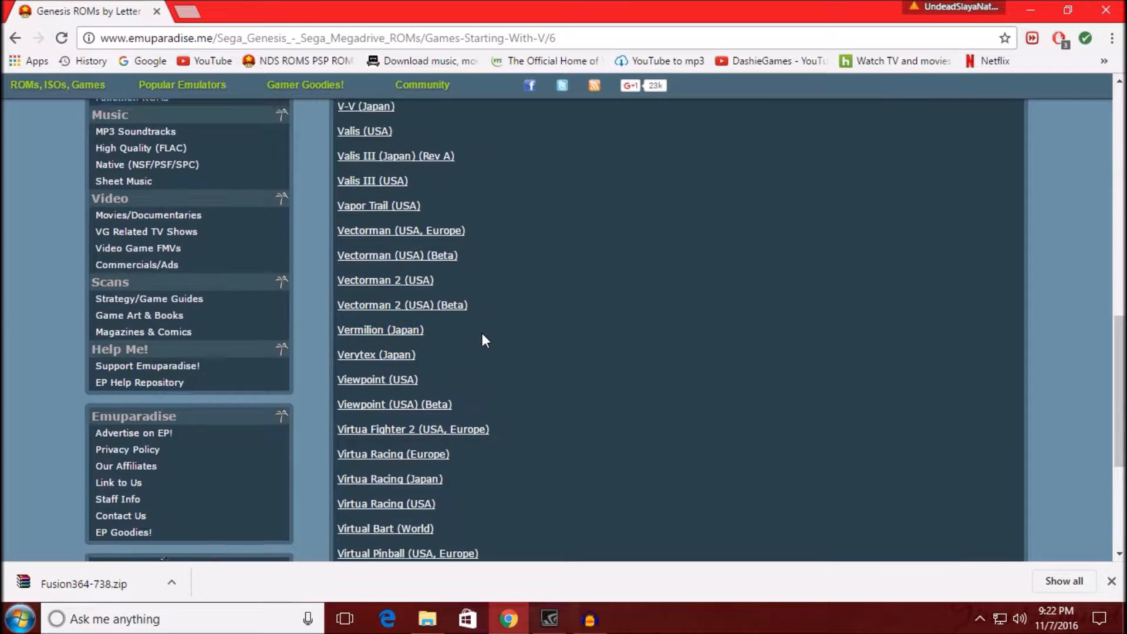
Step: Open the Vectorman 2 (USA) game page and find its direct download link
scroll(478, 349, "up", 1)
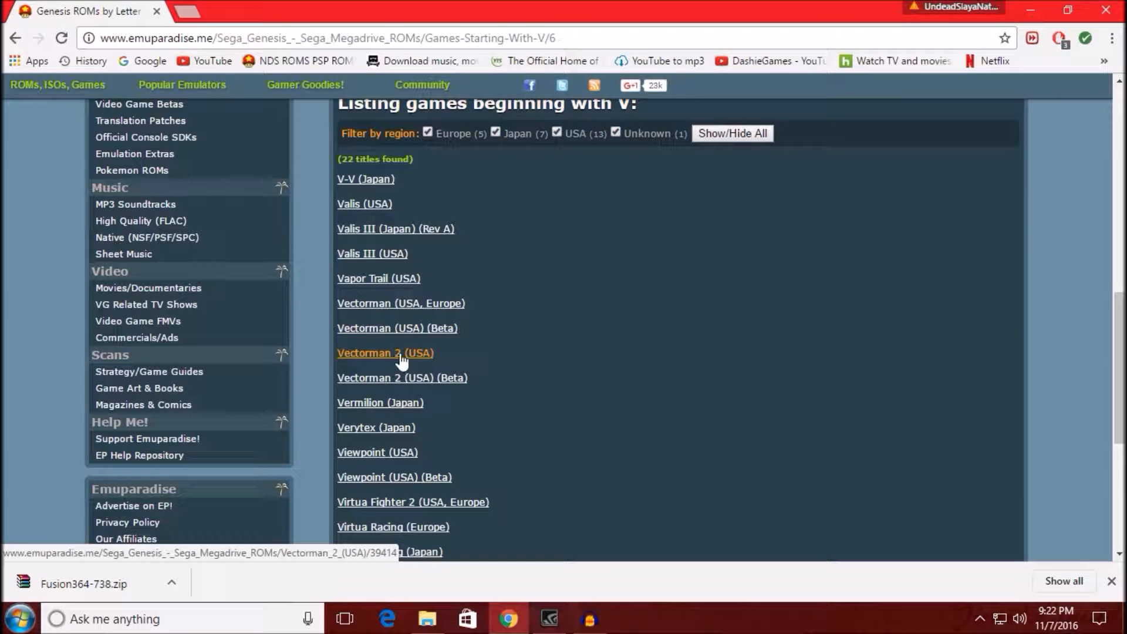
left_click(389, 354)
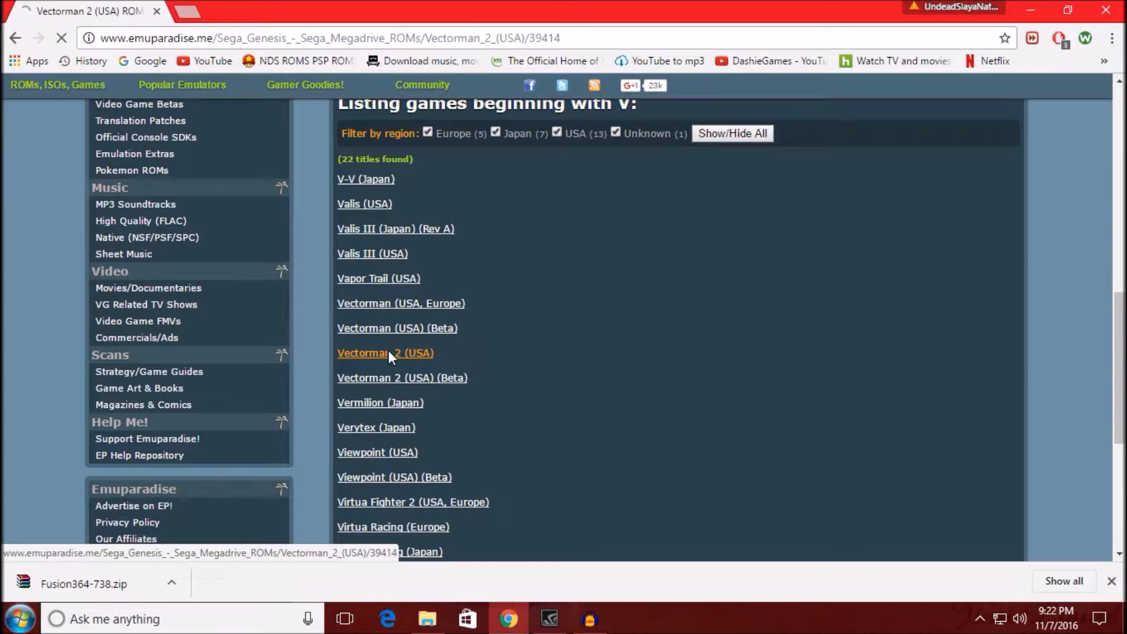
scroll(576, 364, "down", 6)
scroll(576, 376, "down", 10)
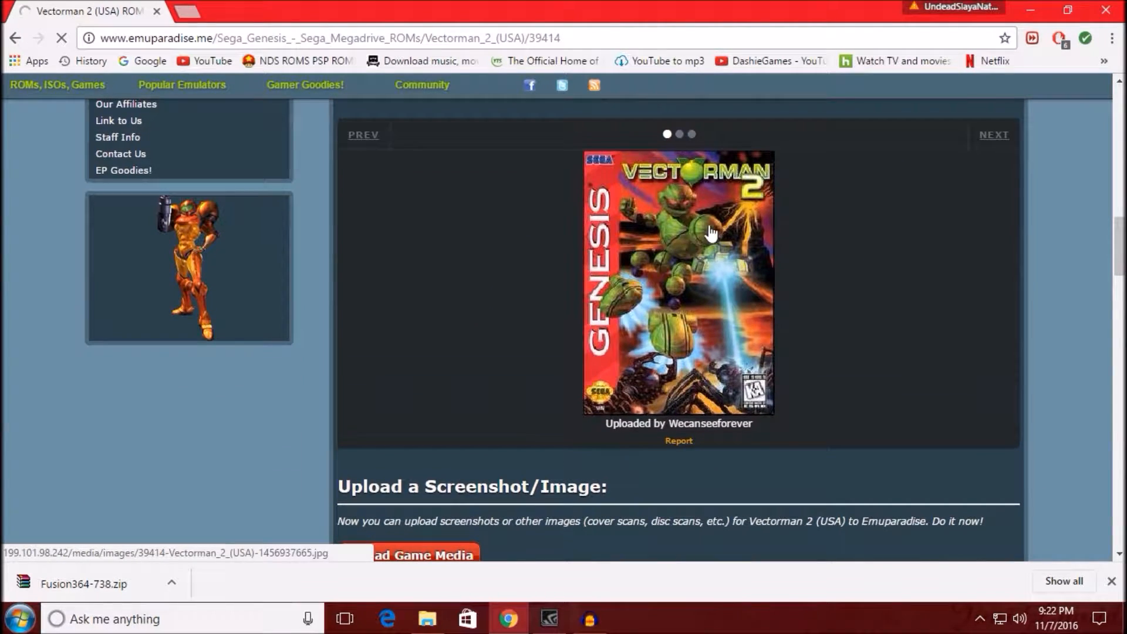
scroll(447, 432, "down", 15)
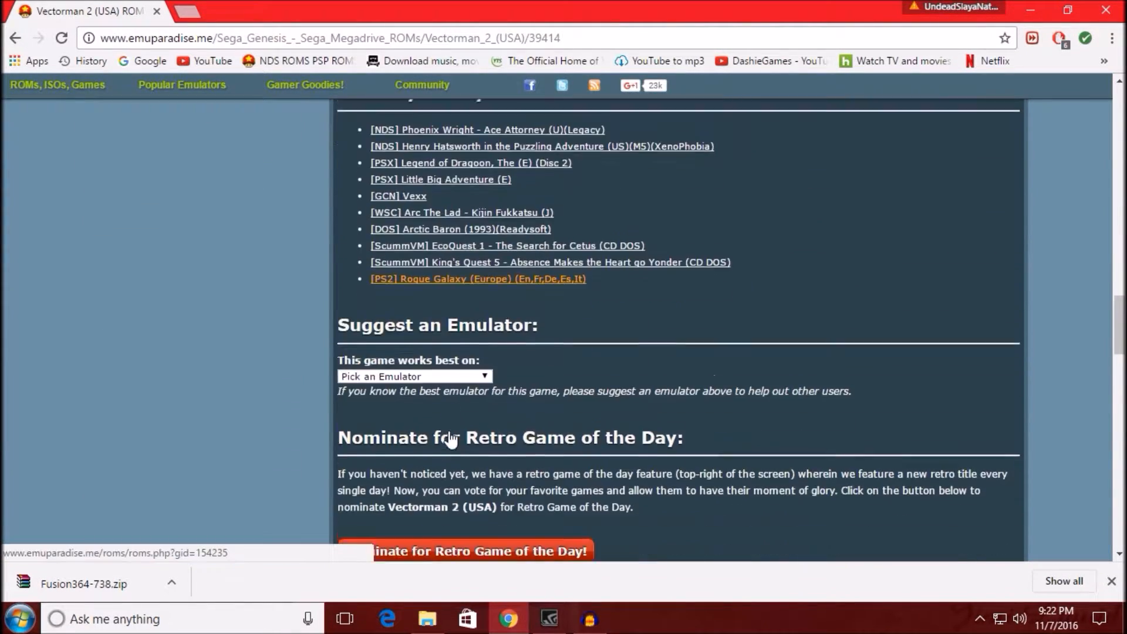
scroll(450, 432, "down", 7)
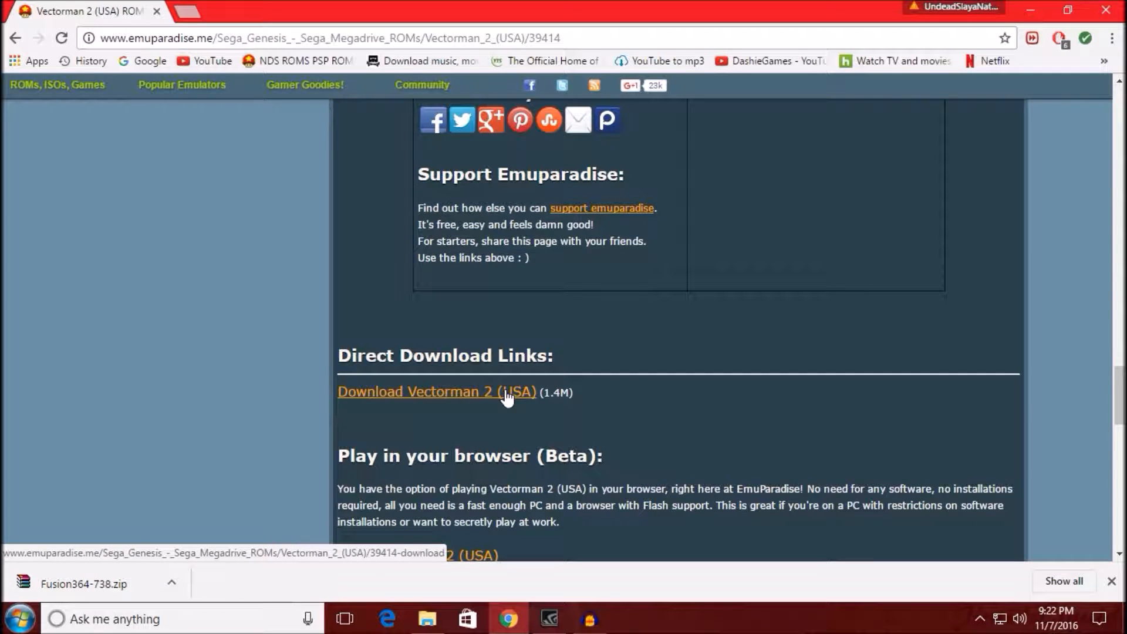
Step: Go to the Vectorman 2 (USA) download page and download the ROM archive
left_click(449, 395)
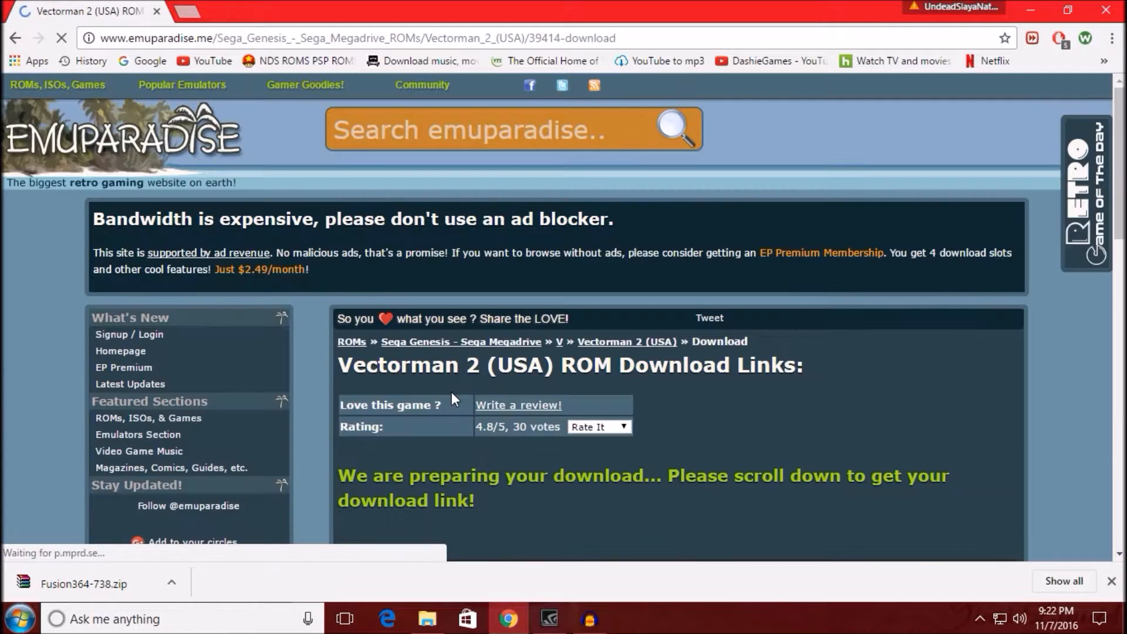
scroll(451, 392, "down", 8)
scroll(456, 398, "down", 3)
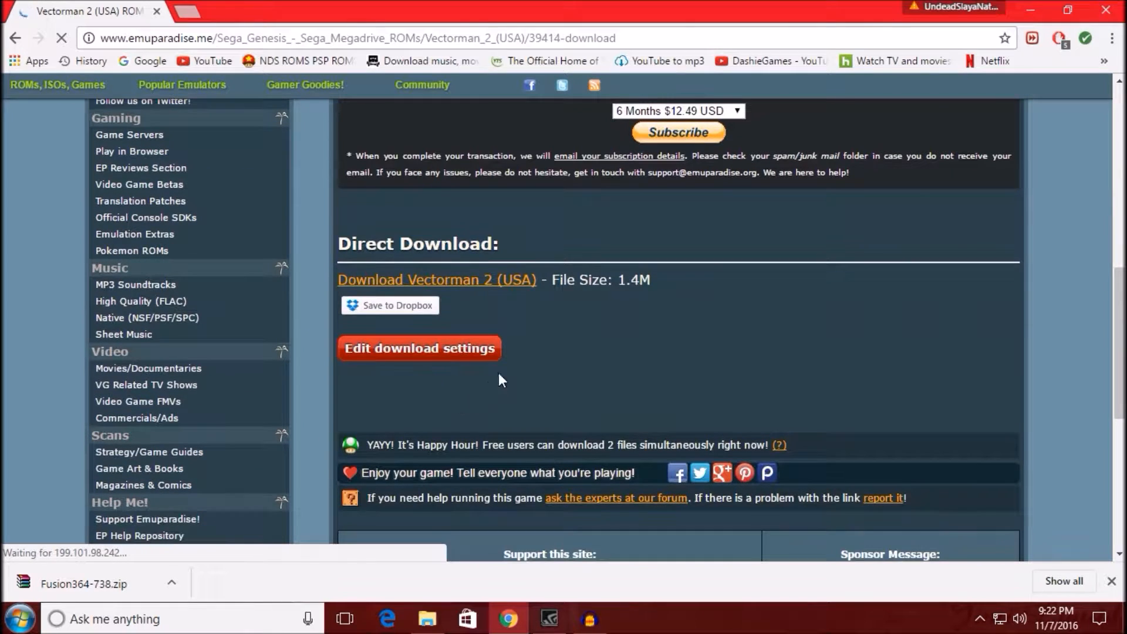
left_click(489, 282)
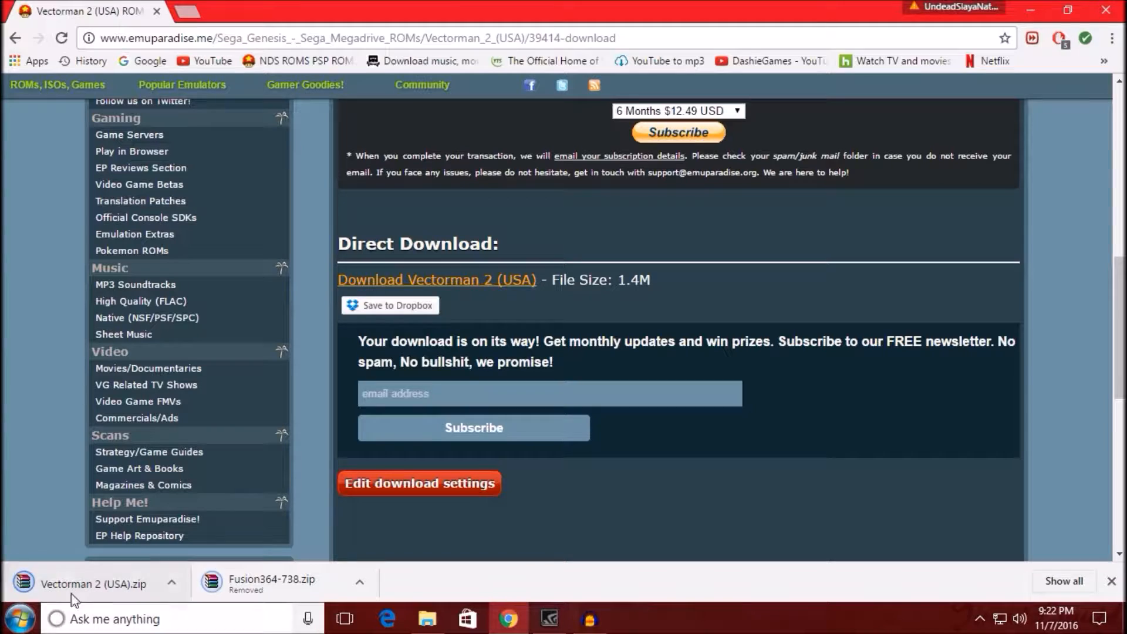
Step: Minimize the browser and open the Downloads folder beside the Fusion364 folder window
left_click(1029, 10)
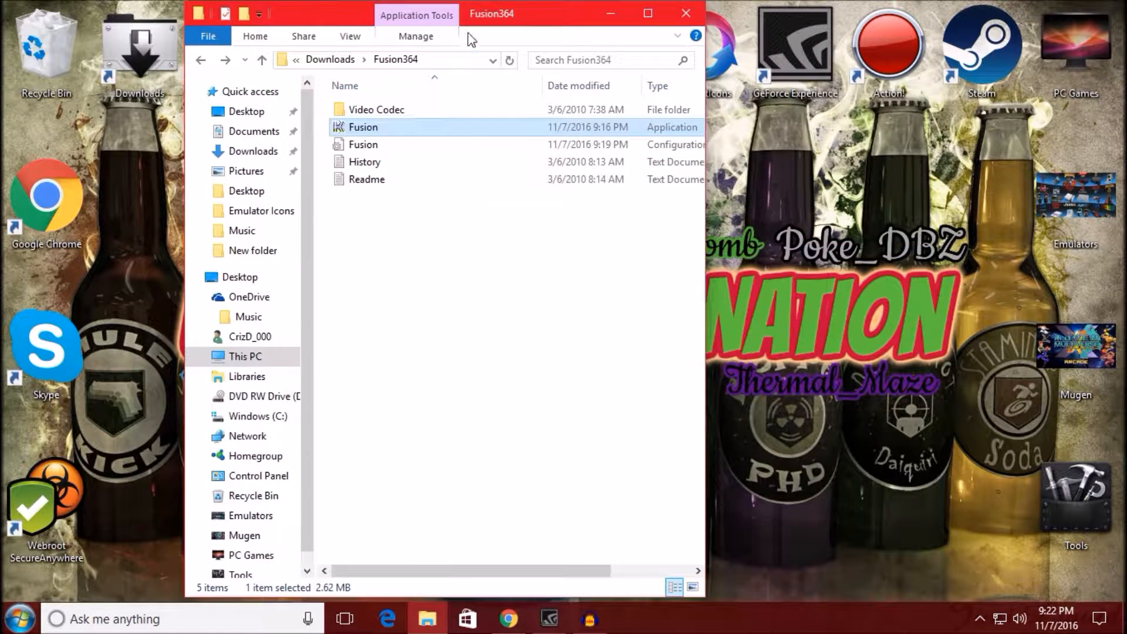
left_click_drag(480, 17, 684, 26)
double_click(143, 38)
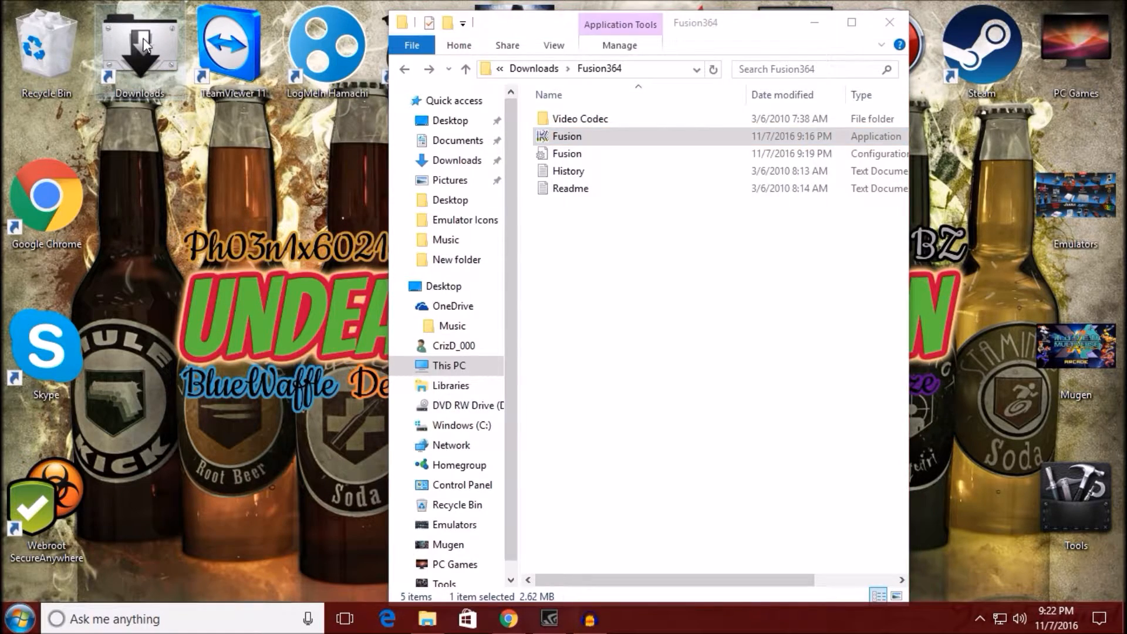
left_click_drag(749, 20, 340, 15)
left_click(294, 165)
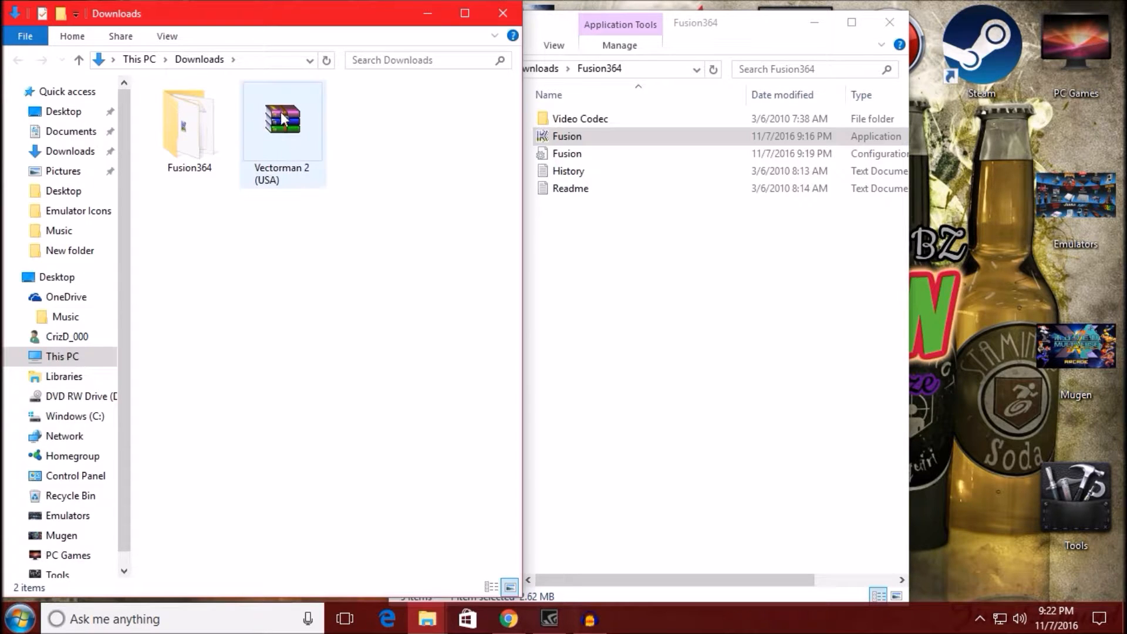
Step: Extract the Vectorman 2 (USA) archive directly into the Downloads folder
right_click(288, 133)
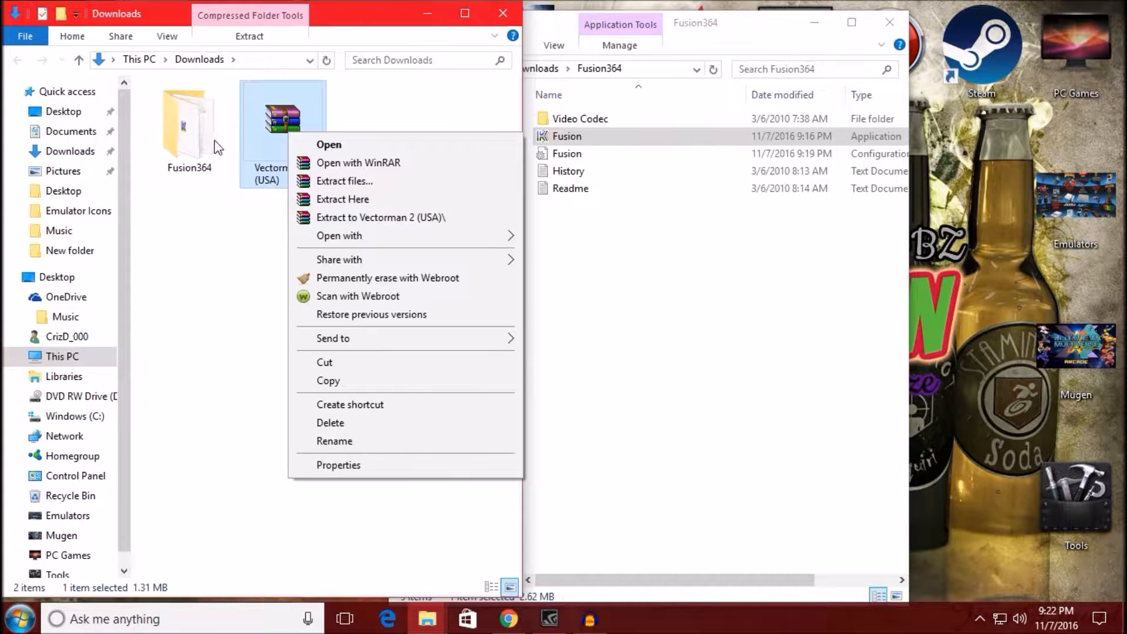
left_click(277, 127)
right_click(285, 106)
left_click(342, 179)
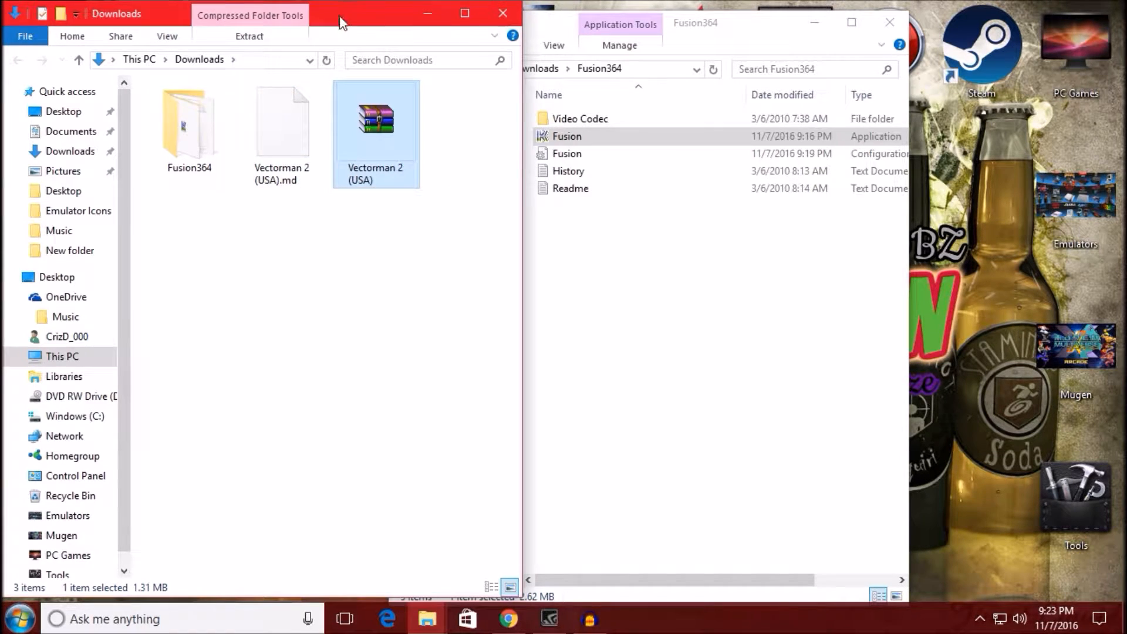
Step: Move the Vectorman 2 (USA) archive to the Recycle Bin and close both folder windows
left_click_drag(340, 18, 556, 18)
left_click_drag(656, 173, 55, 59)
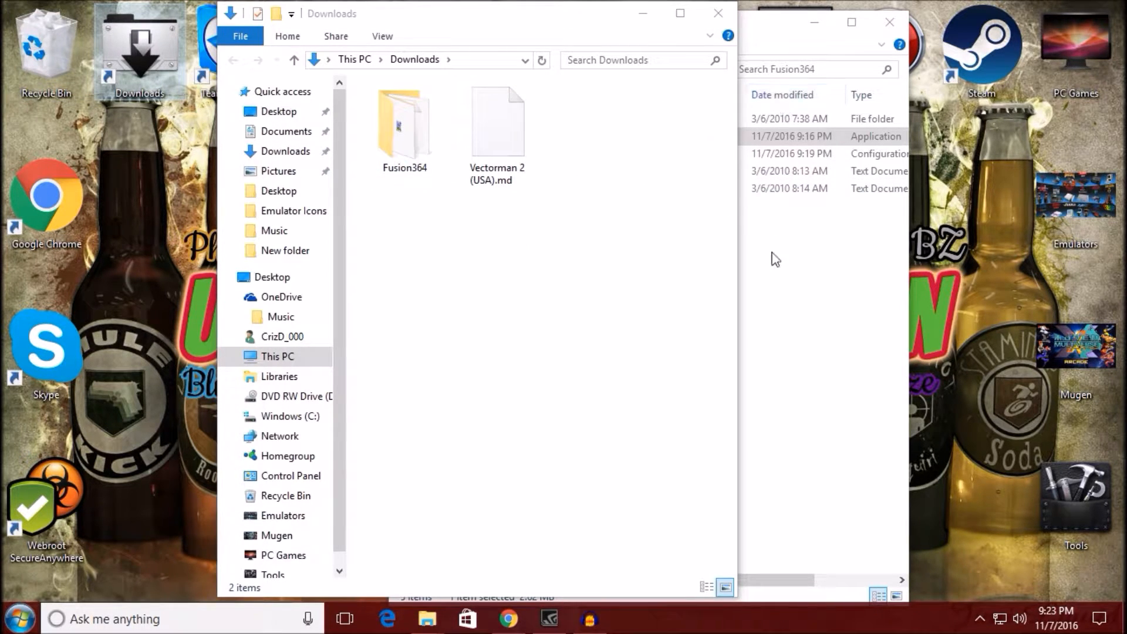
left_click(717, 21)
left_click(890, 22)
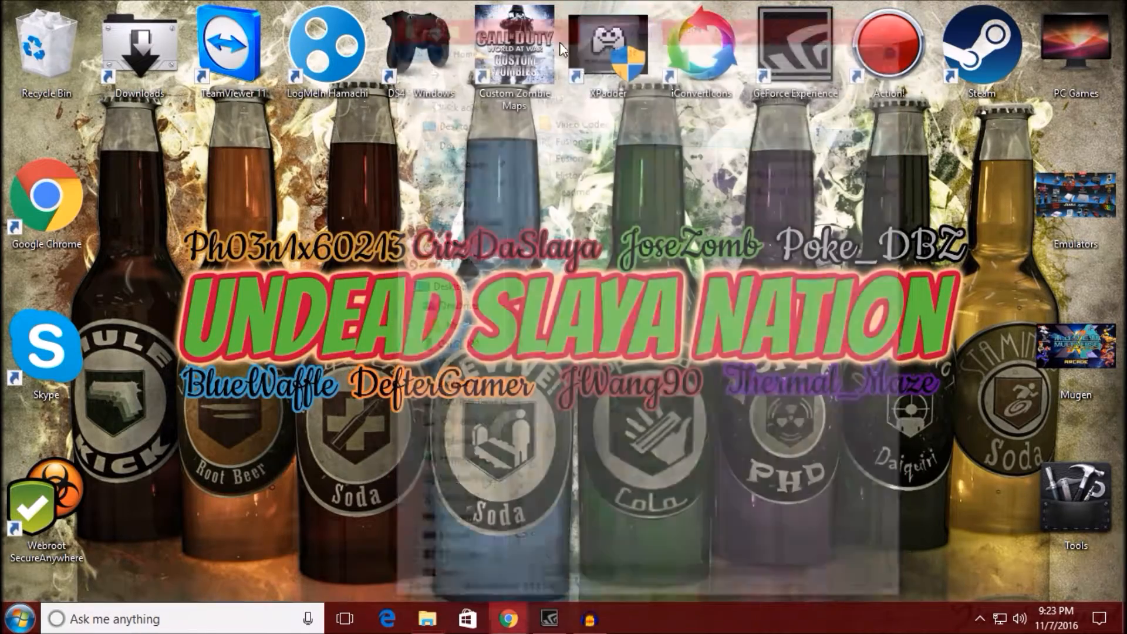
Step: Launch the Fusion application from the Fusion364 folder in Downloads and reposition its window
double_click(172, 66)
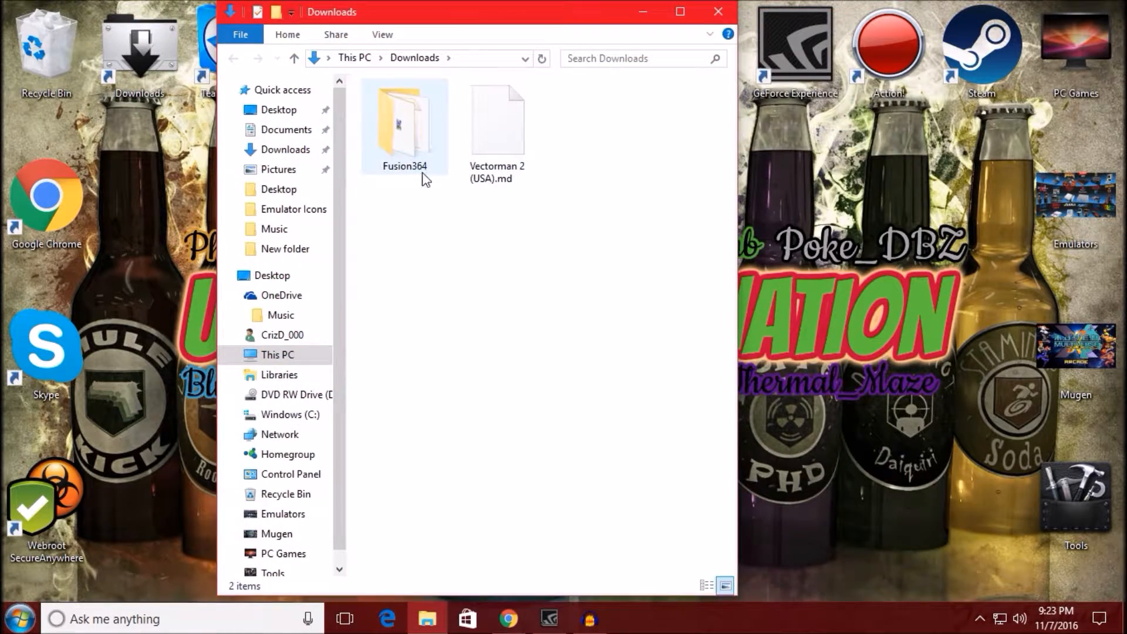
left_click(403, 143)
double_click(402, 143)
double_click(399, 125)
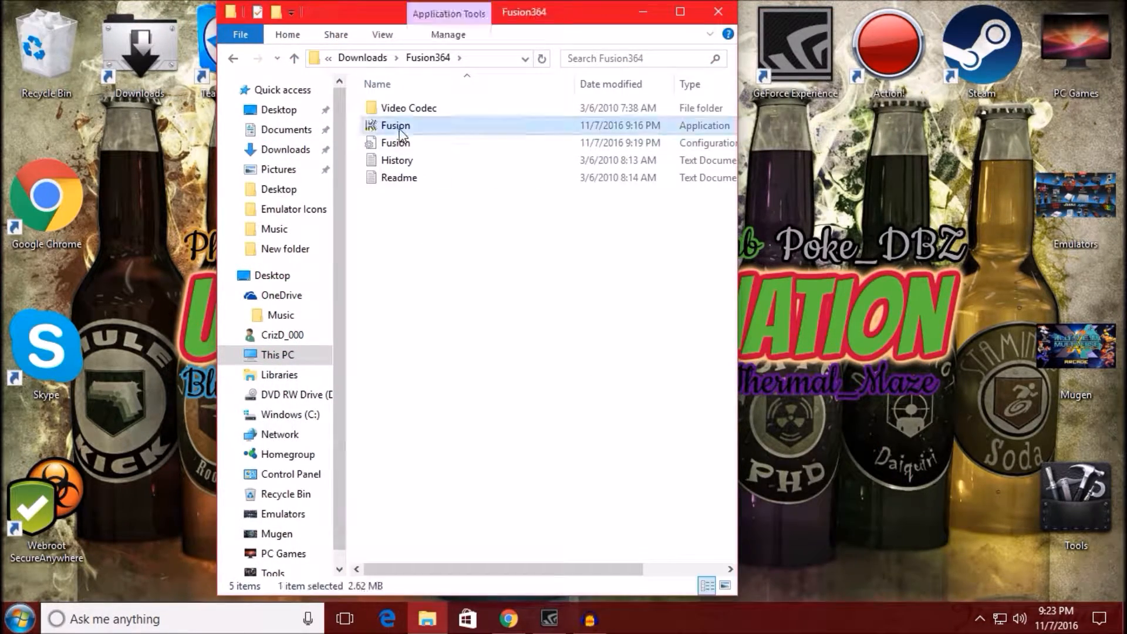
left_click_drag(384, 68, 449, 66)
Step: Load the Genesis ROM Vectorman 2 (USA).md from the Downloads folder into Fusion
left_click(268, 90)
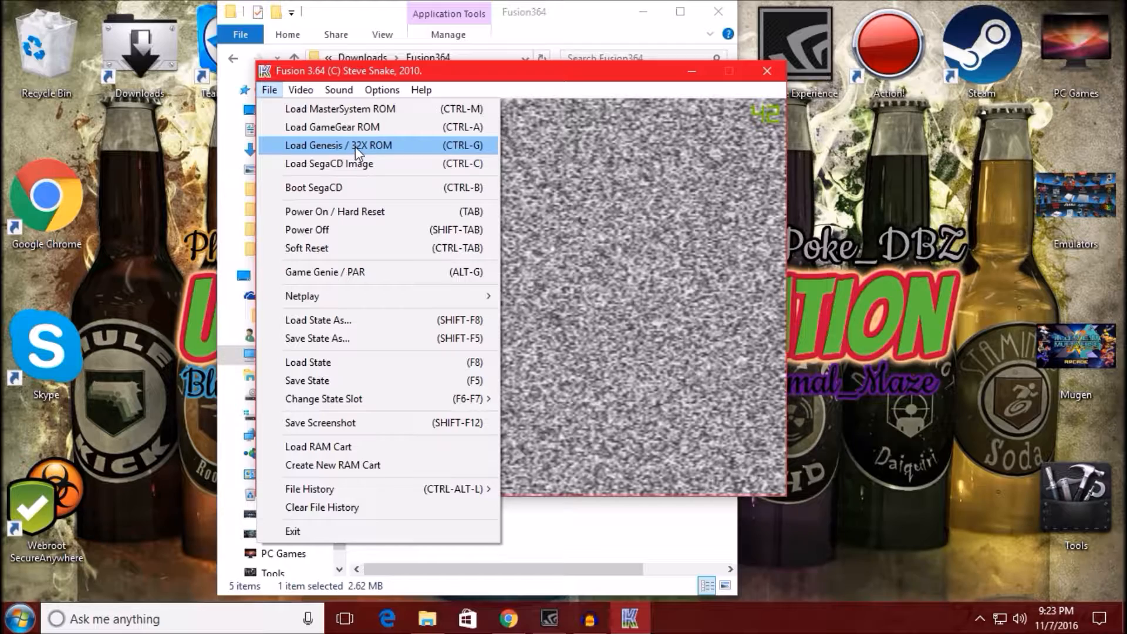
left_click(369, 151)
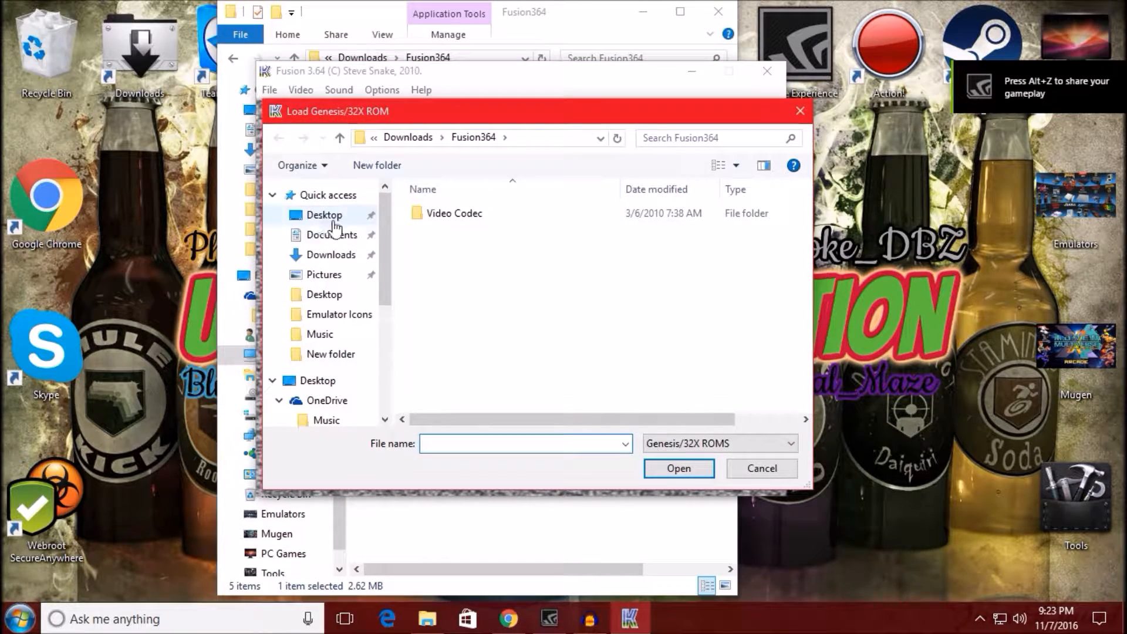
left_click(331, 258)
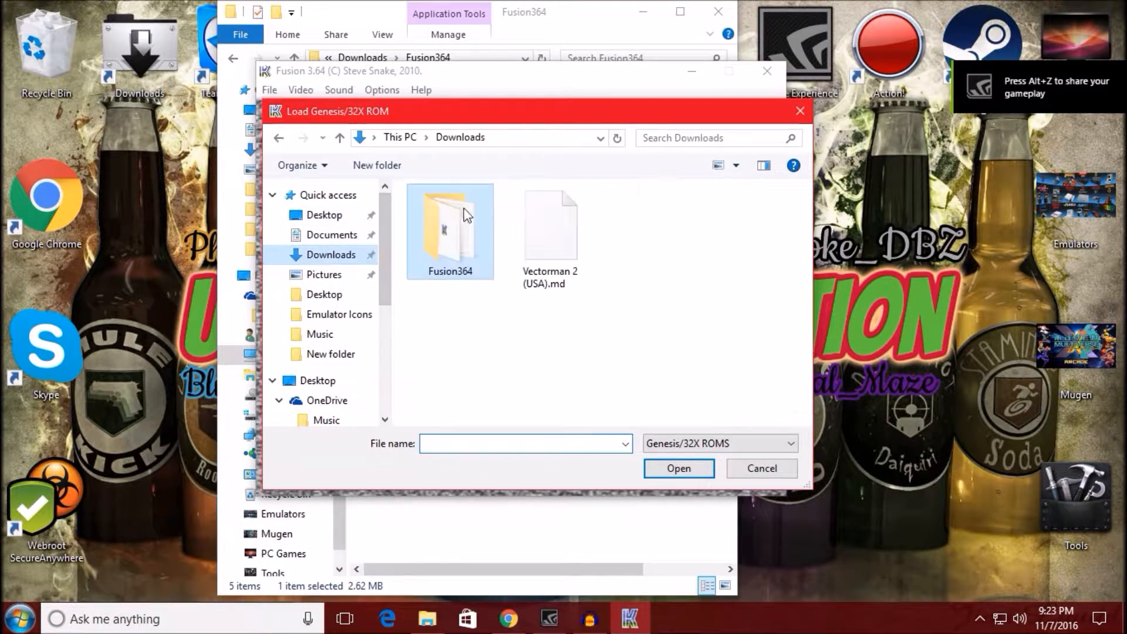
left_click(552, 249)
double_click(553, 249)
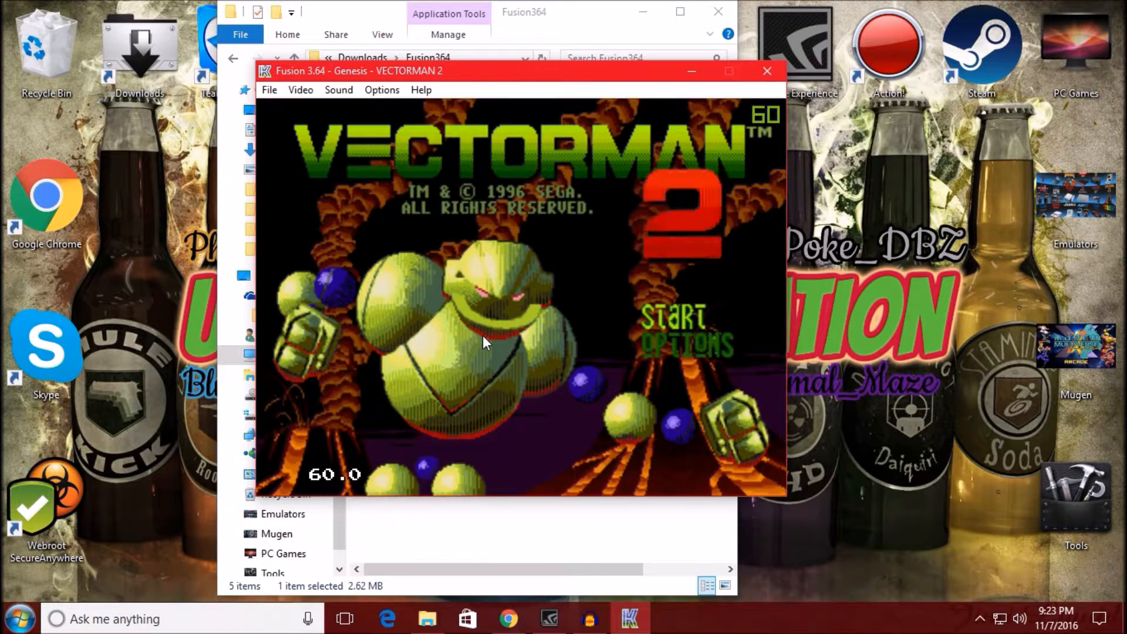
Step: Start Vectorman 2 and test the controls by moving forward, shooting and jumping through the level
key("Return")
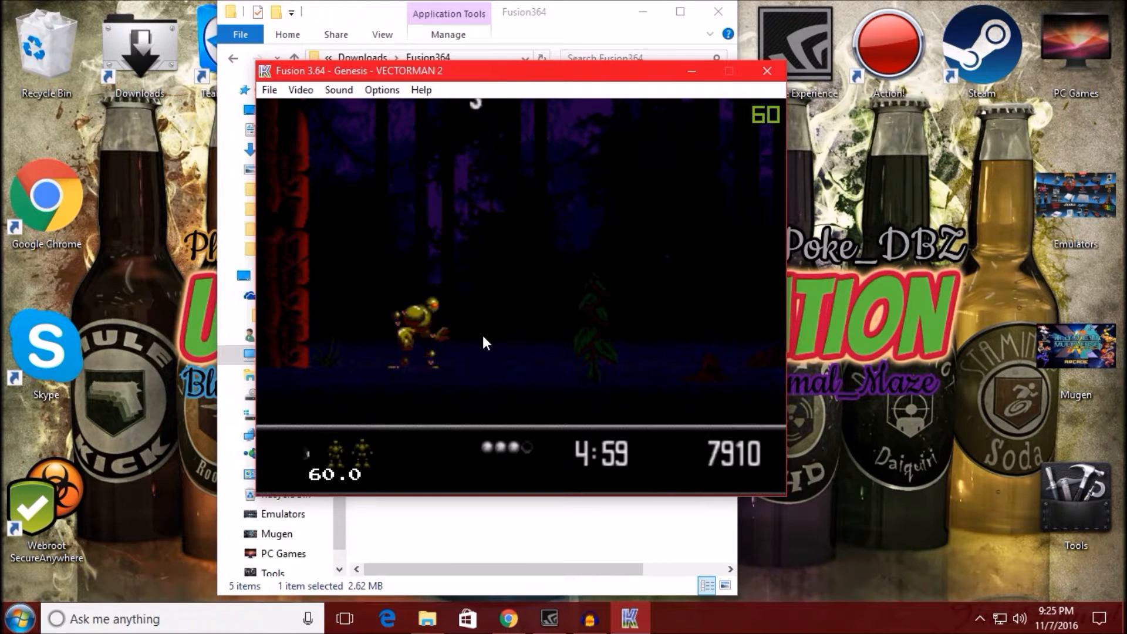
key("s")
key("Right")
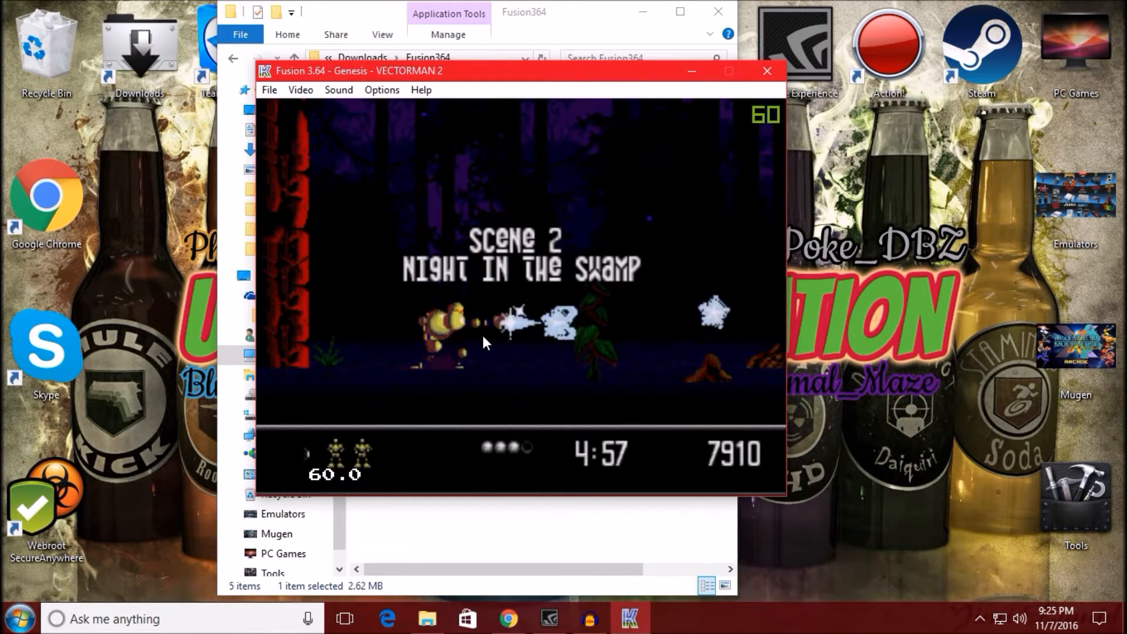
key("s")
key("d")
key("Right")
key("d")
key("Right")
key("d")
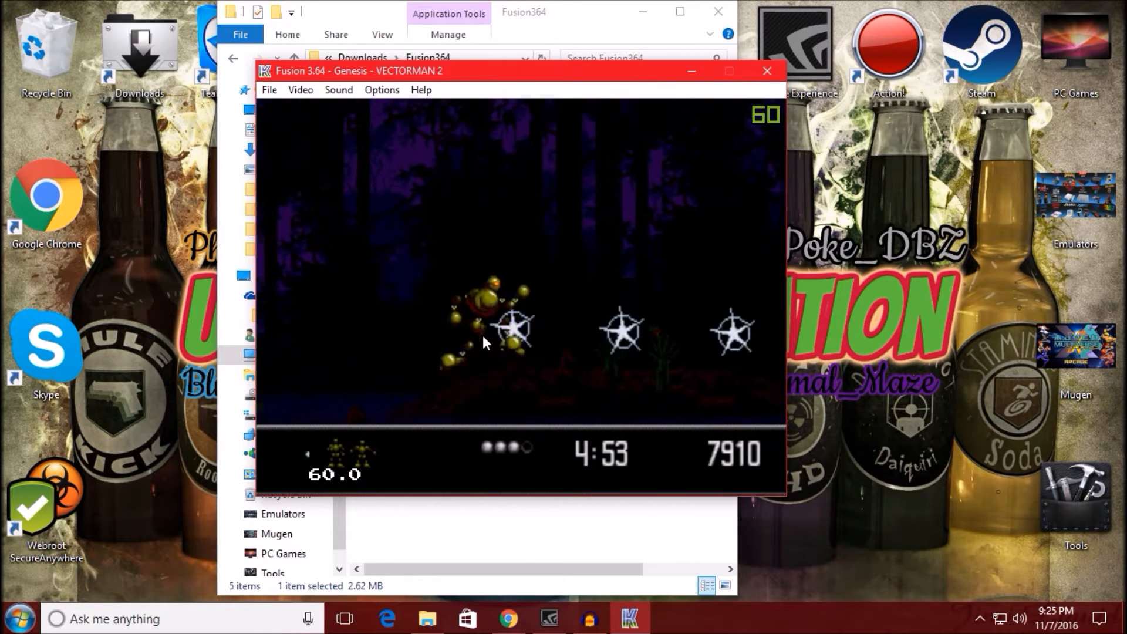